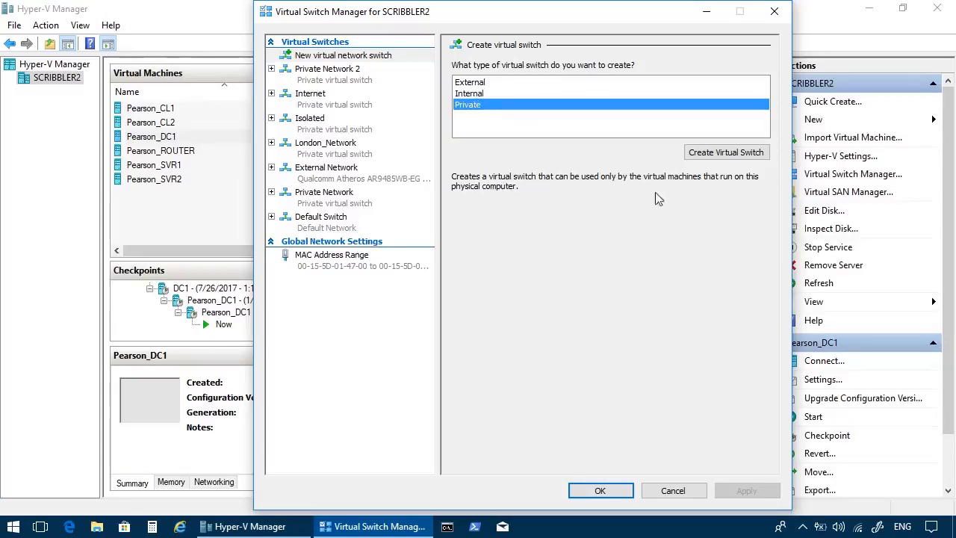
Step: Create a private virtual switch named Private_Network_3
left_click(733, 153)
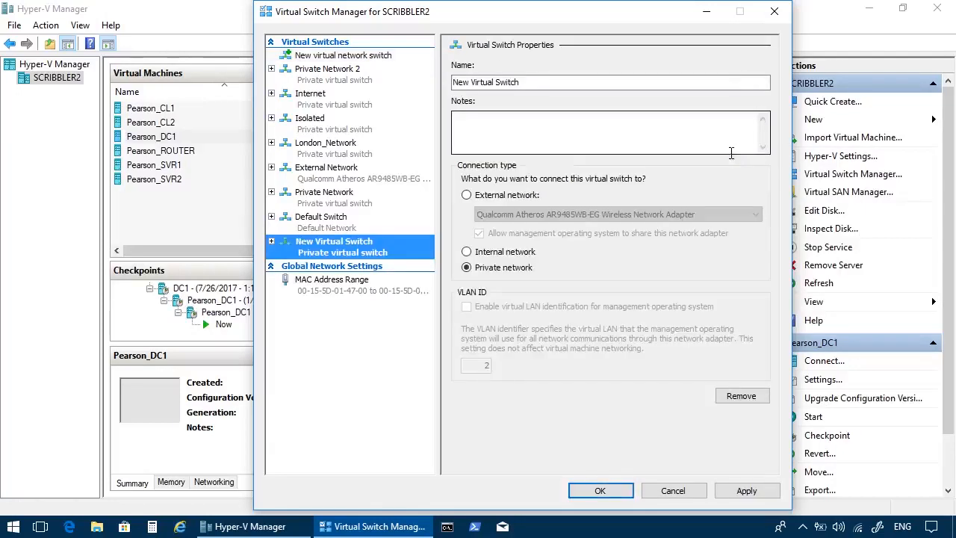
left_click_drag(532, 86, 391, 100)
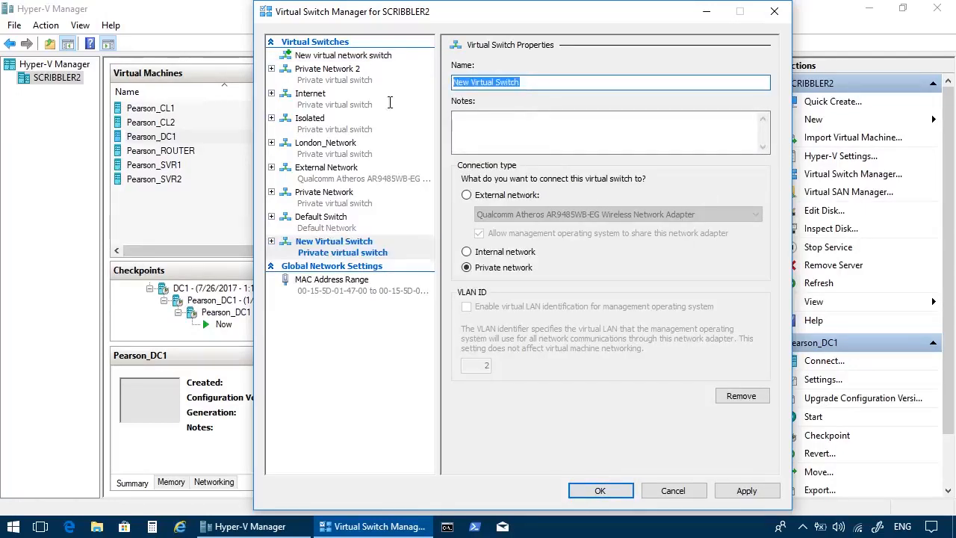
type("Priva")
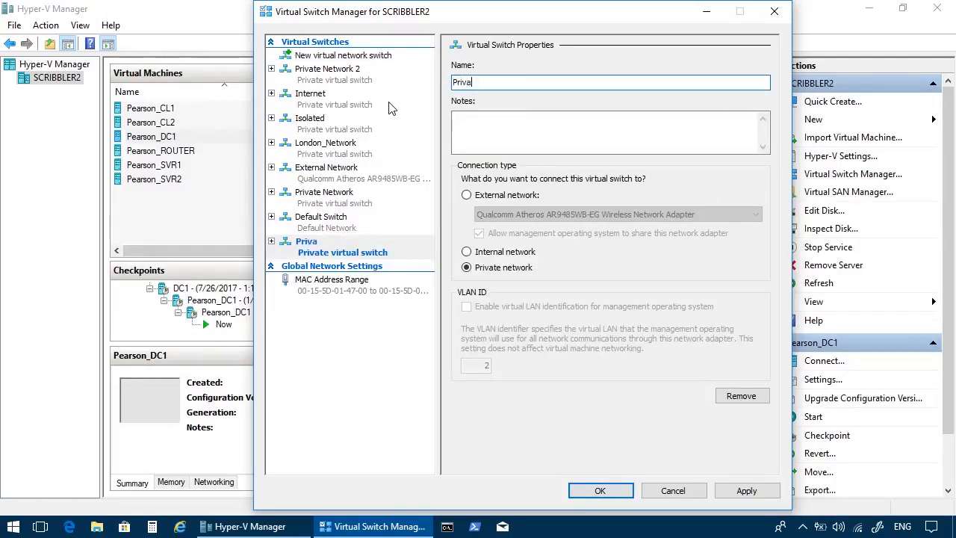
type("te_Network_3")
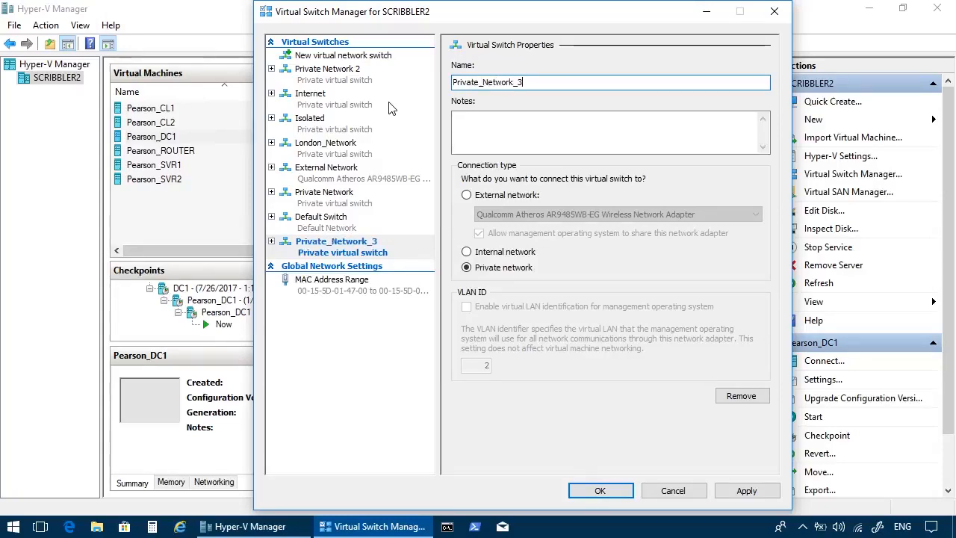
left_click(600, 490)
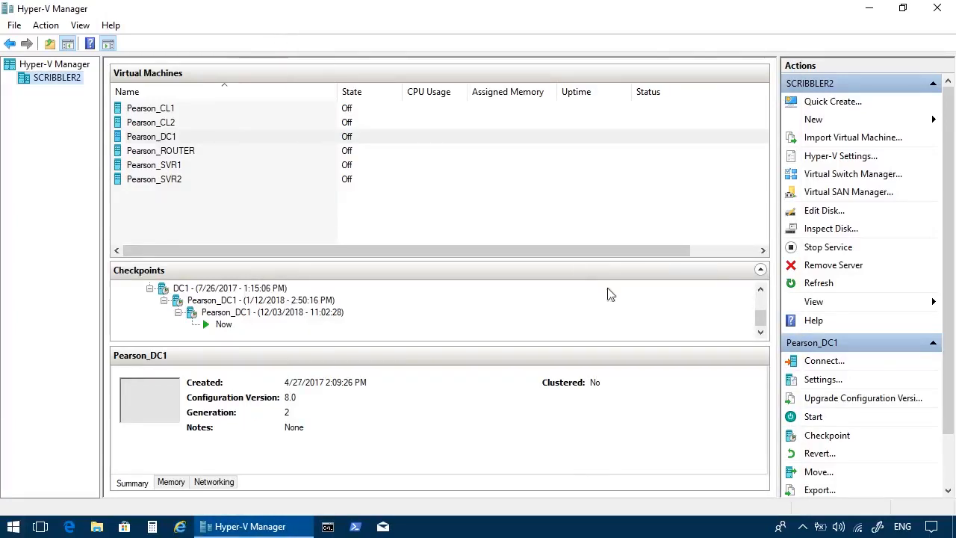
Step: Start a new virtual hard disk using the VHDX format and the dynamically expanding type
left_click(822, 121)
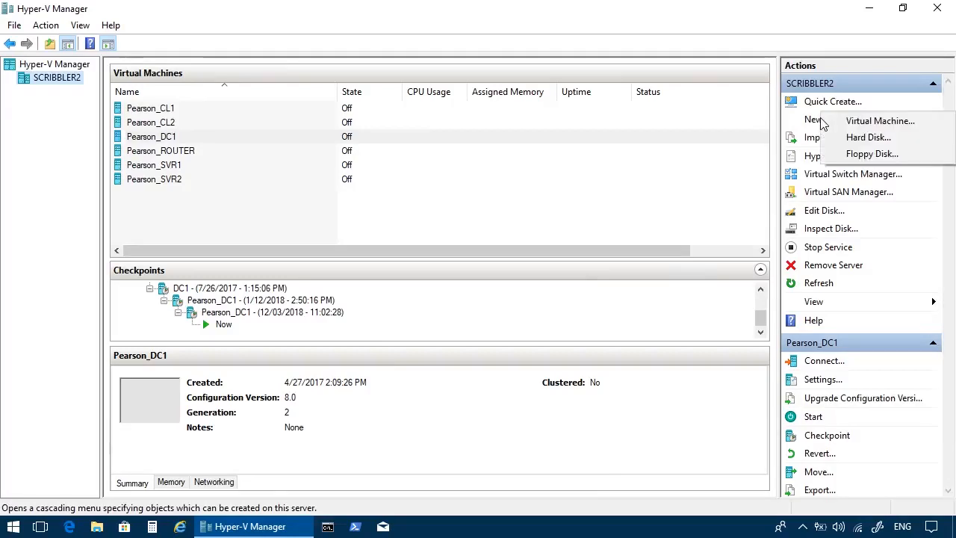
left_click(859, 136)
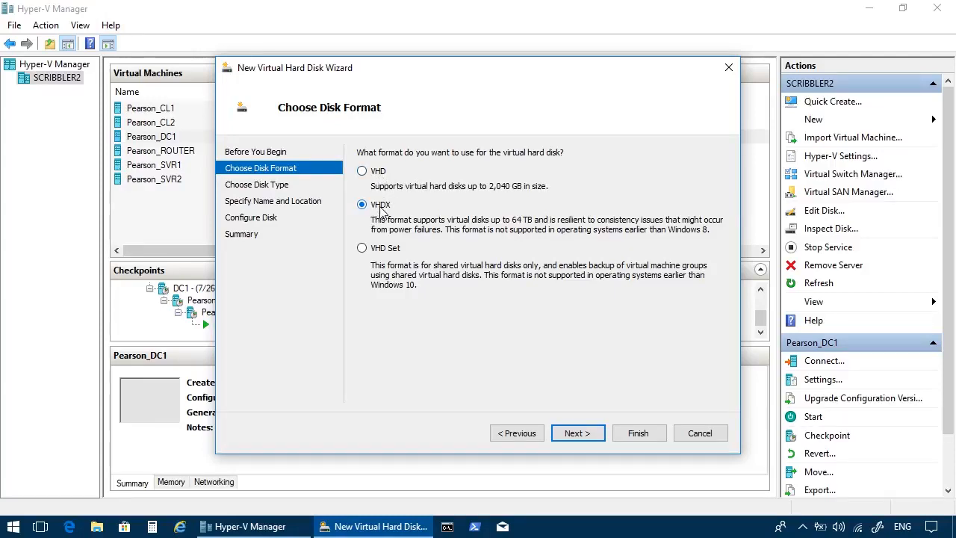
left_click(577, 434)
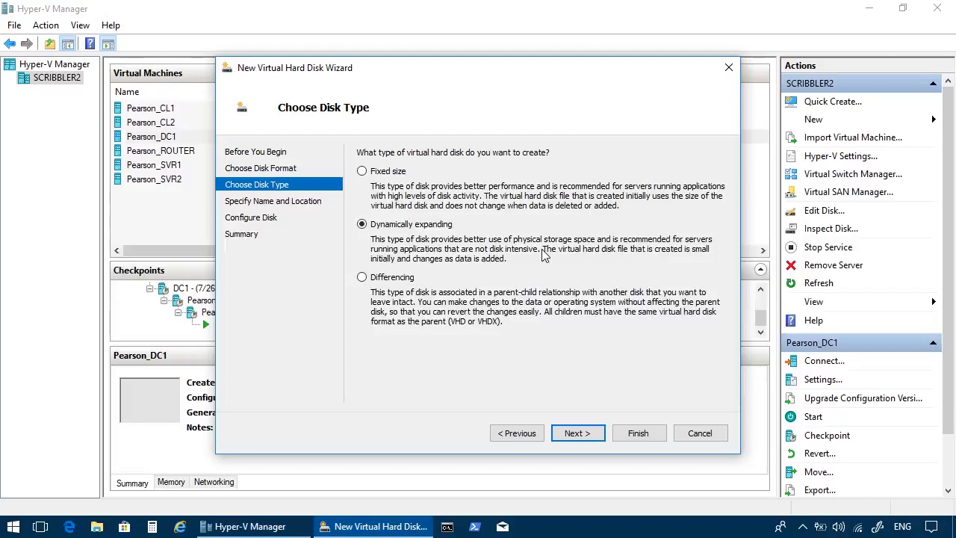
left_click(408, 285)
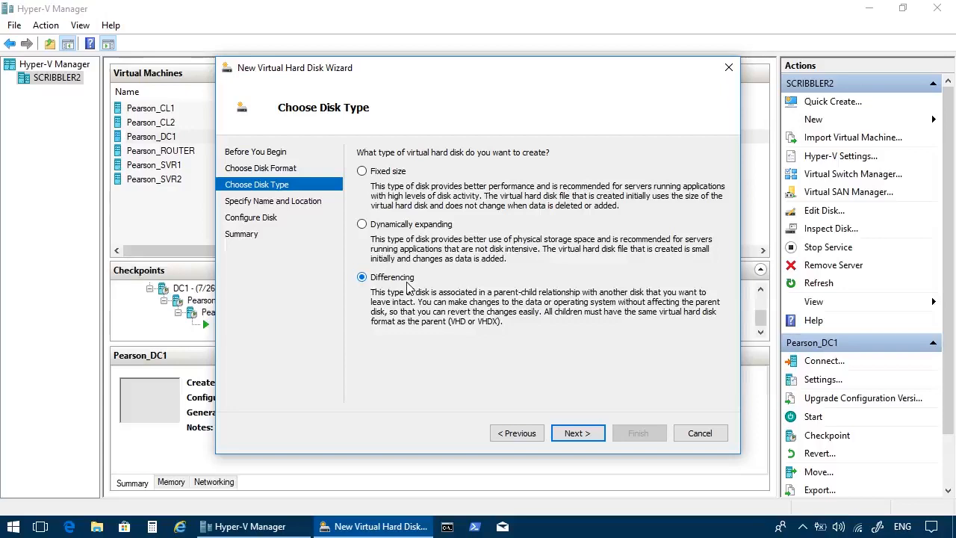
left_click(404, 229)
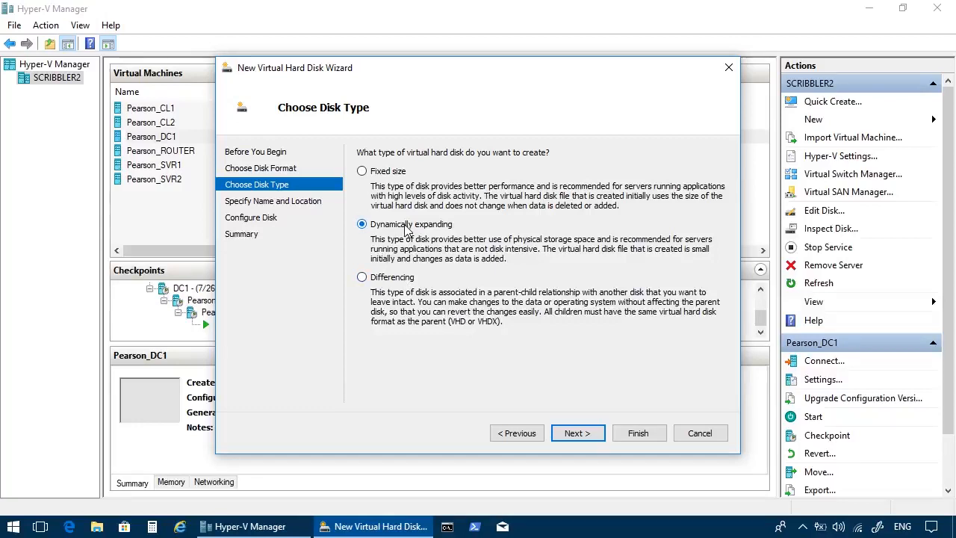
left_click(570, 436)
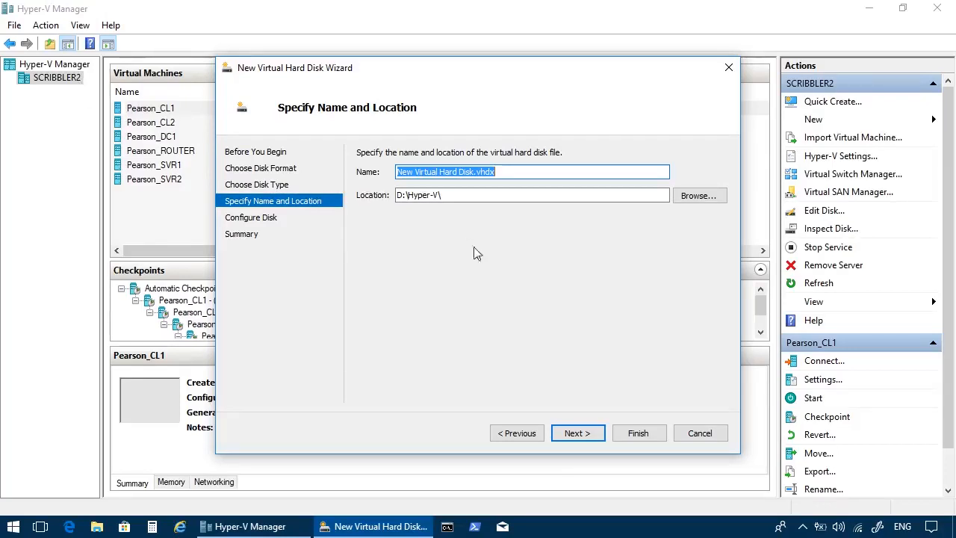
Step: Create the disk as a blank 127 GB New Virtual Hard Disk.vhdx in D:\Hyper-V\
left_click(458, 194)
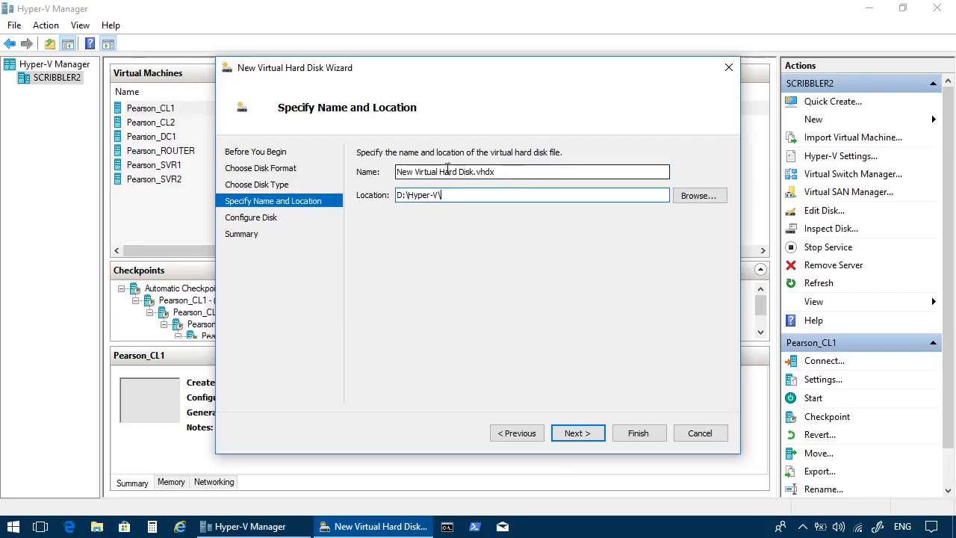
left_click(581, 437)
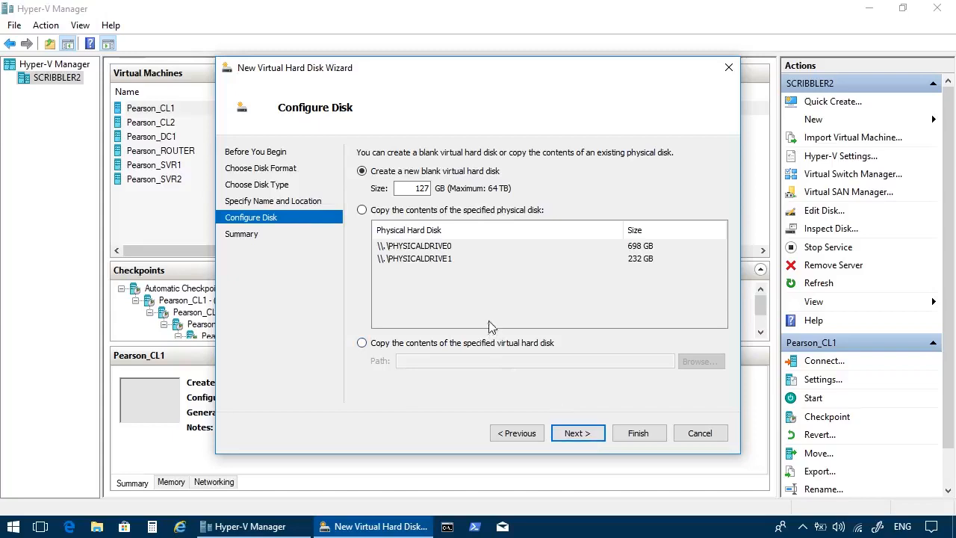
left_click(390, 212)
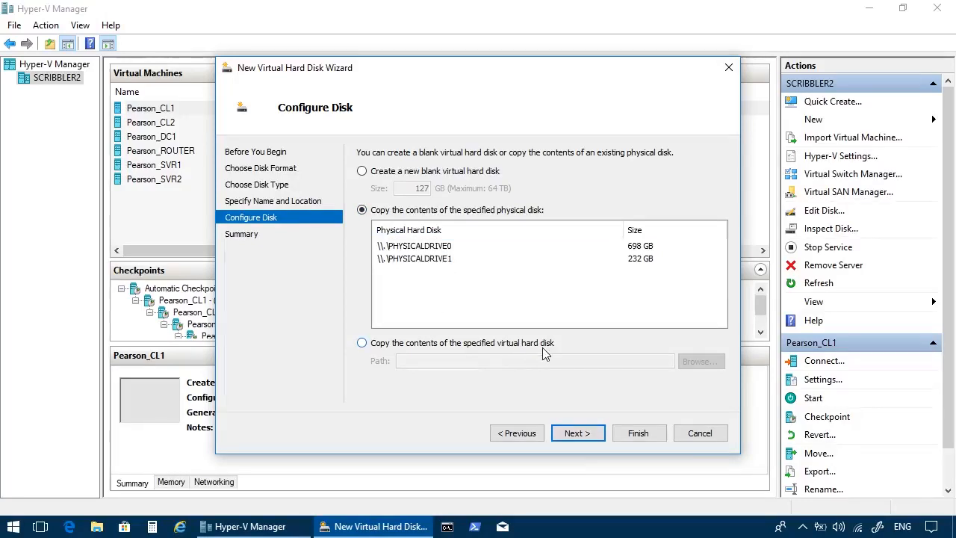
left_click(383, 171)
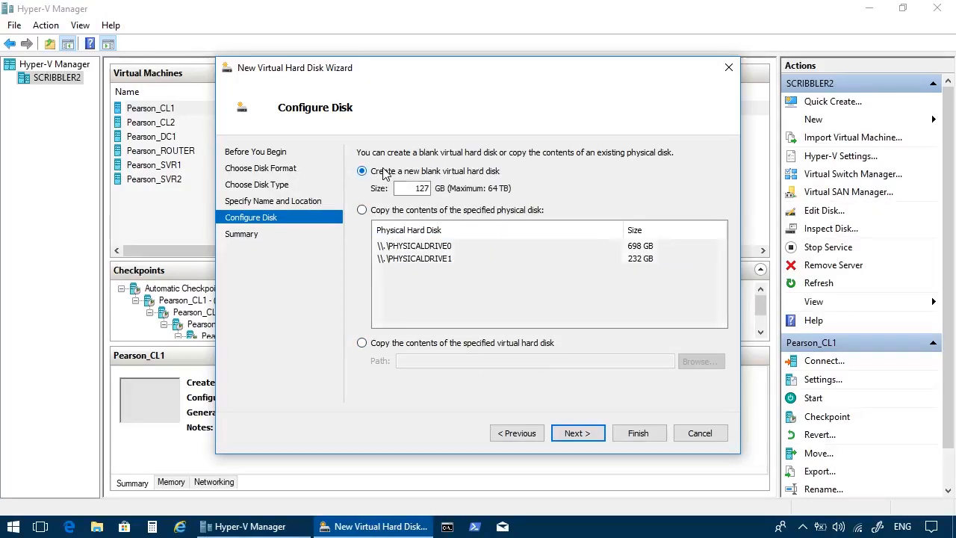
left_click(578, 434)
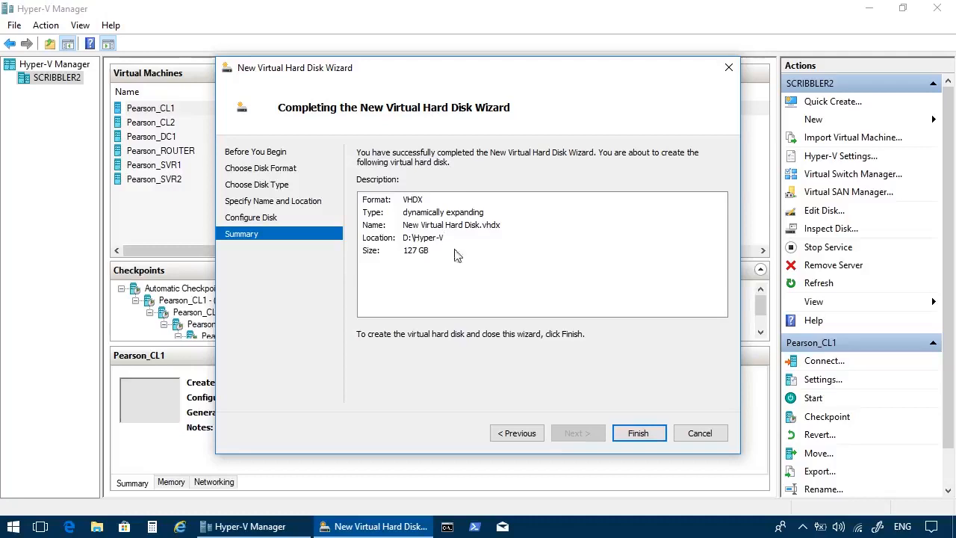
left_click(626, 433)
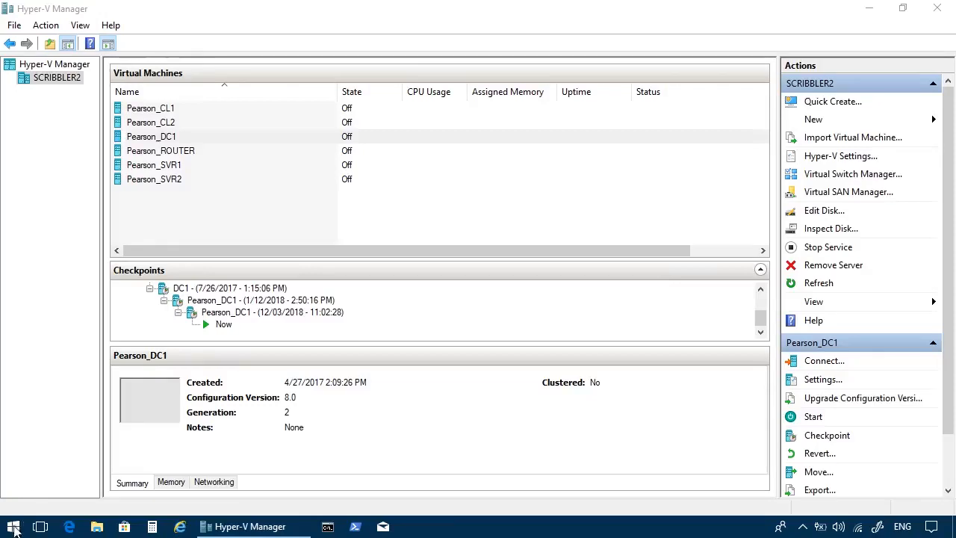
Step: Switch to Computer Management, examine the Create VHD and Attach VHD options for Disk Management, and close it
right_click(13, 527)
left_click(89, 278)
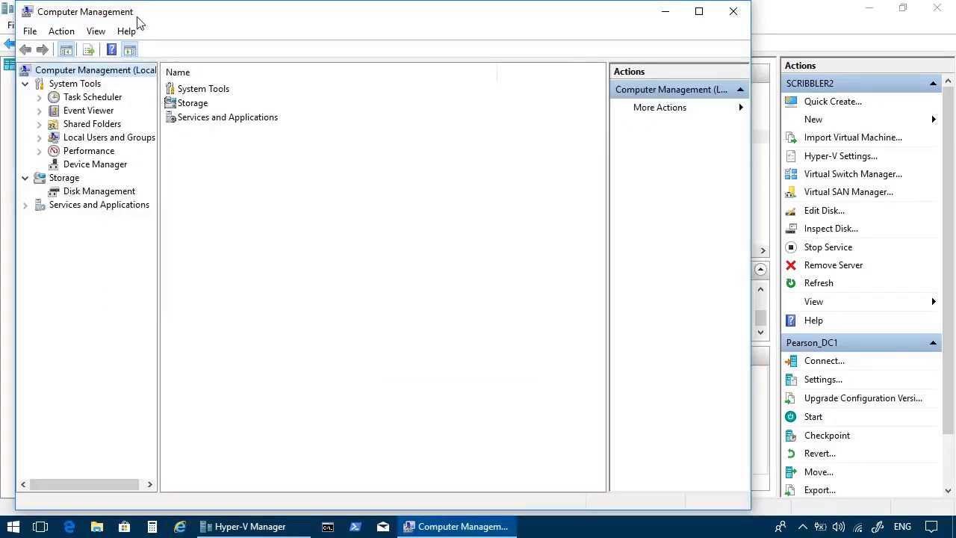
double_click(138, 16)
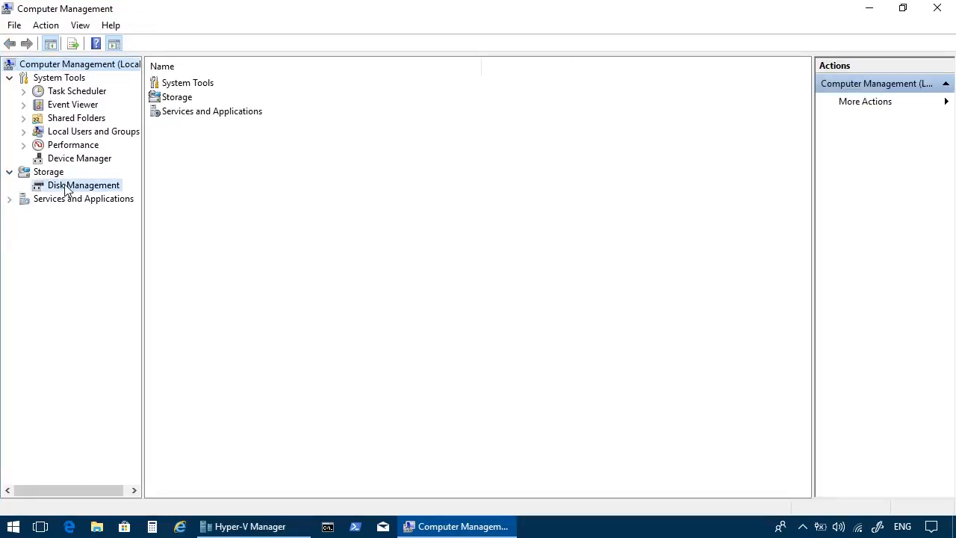
left_click(65, 186)
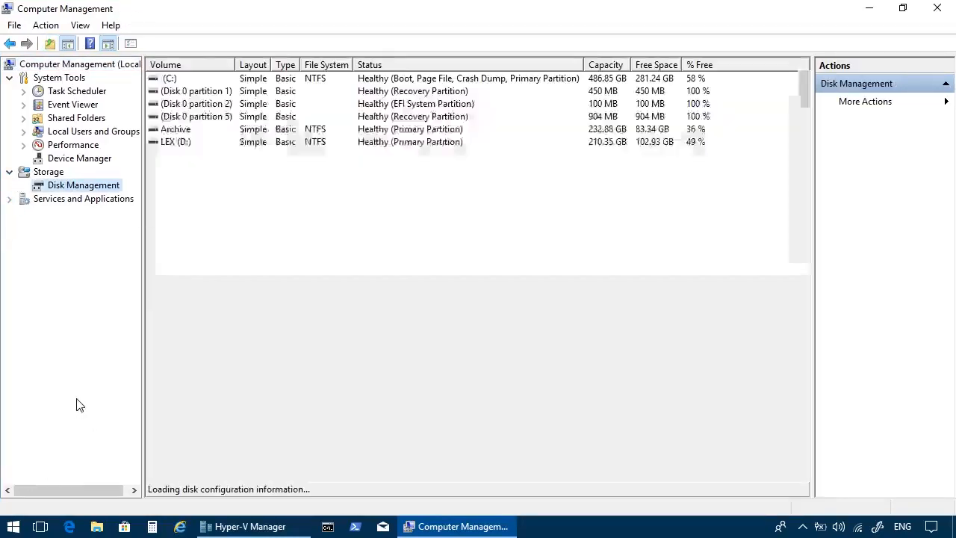
right_click(97, 188)
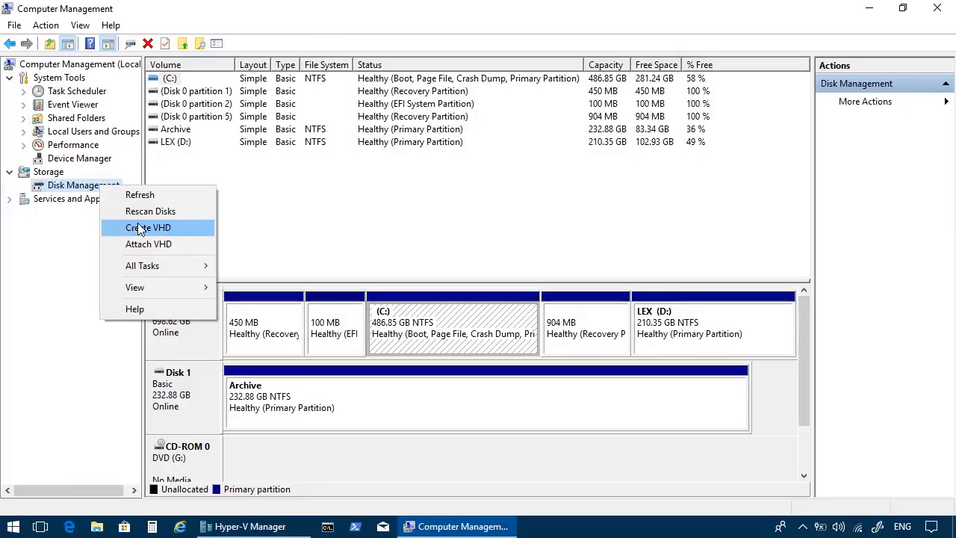
left_click(52, 254)
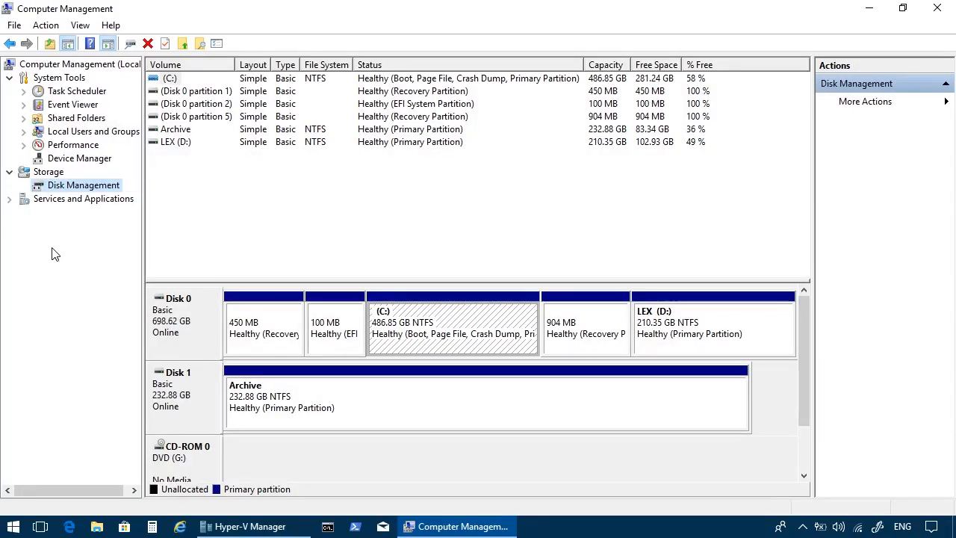
left_click(944, 7)
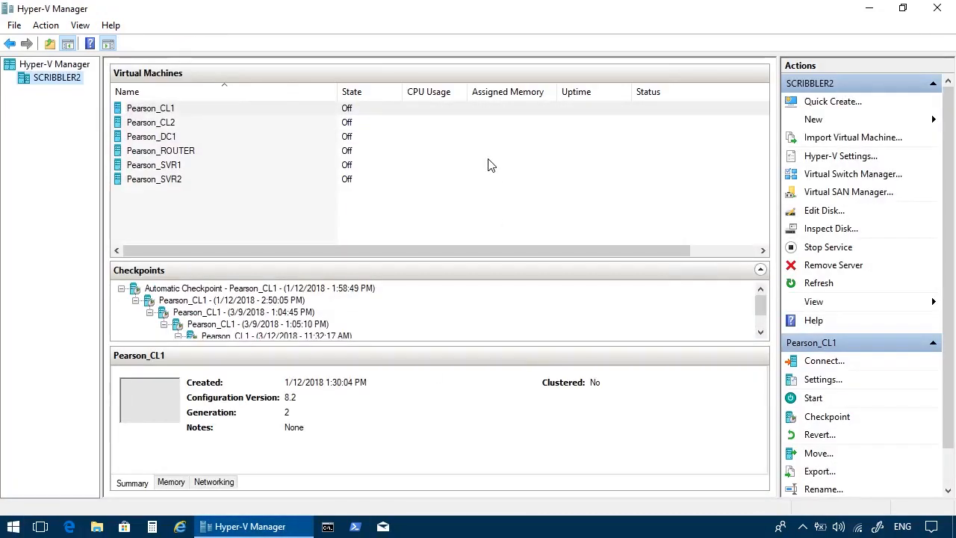
Step: Start a new virtual machine named Test VM in the default location and make it Generation 2
left_click(818, 122)
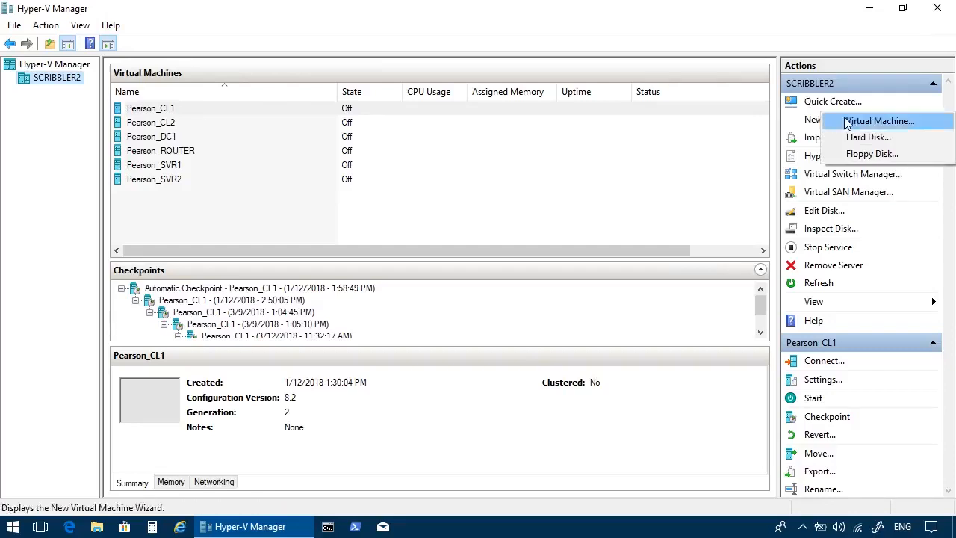
left_click(851, 121)
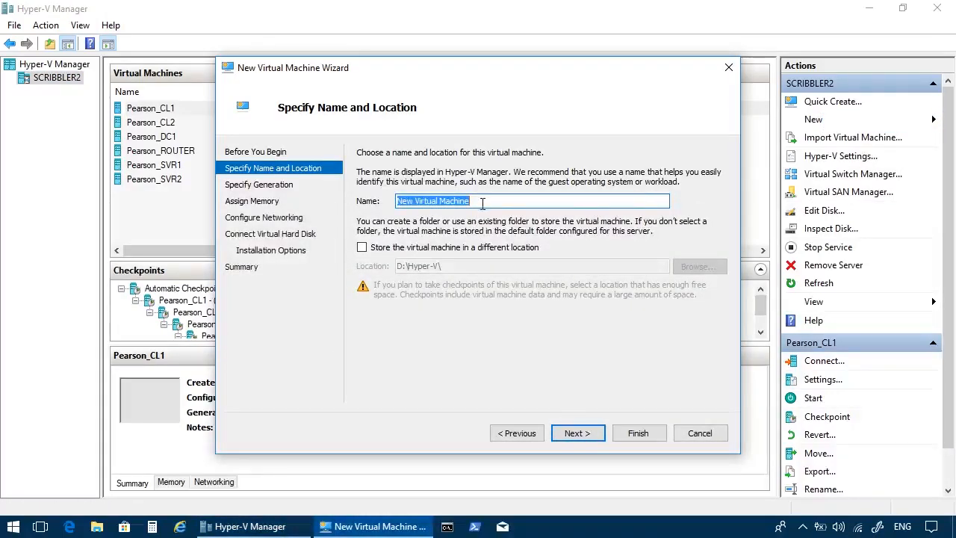
type("Test VM")
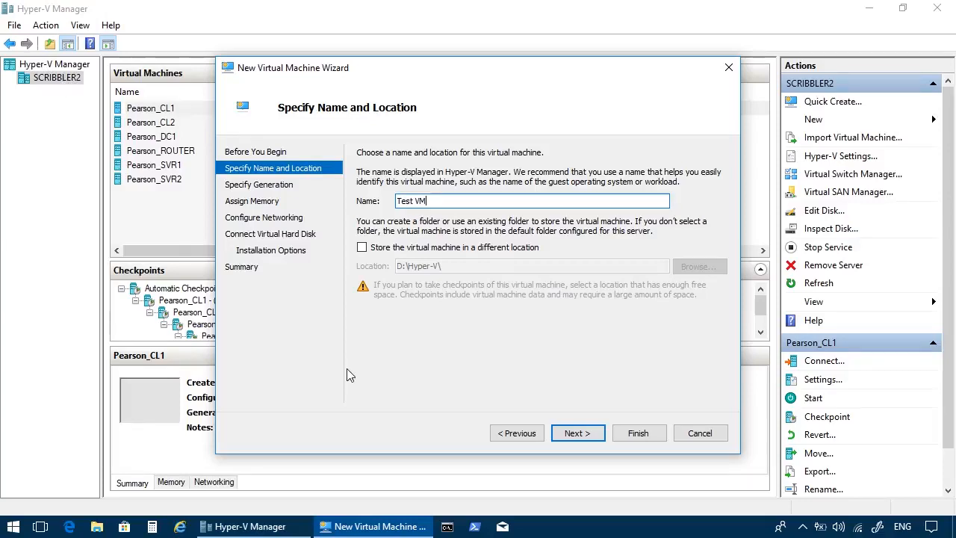
left_click(581, 437)
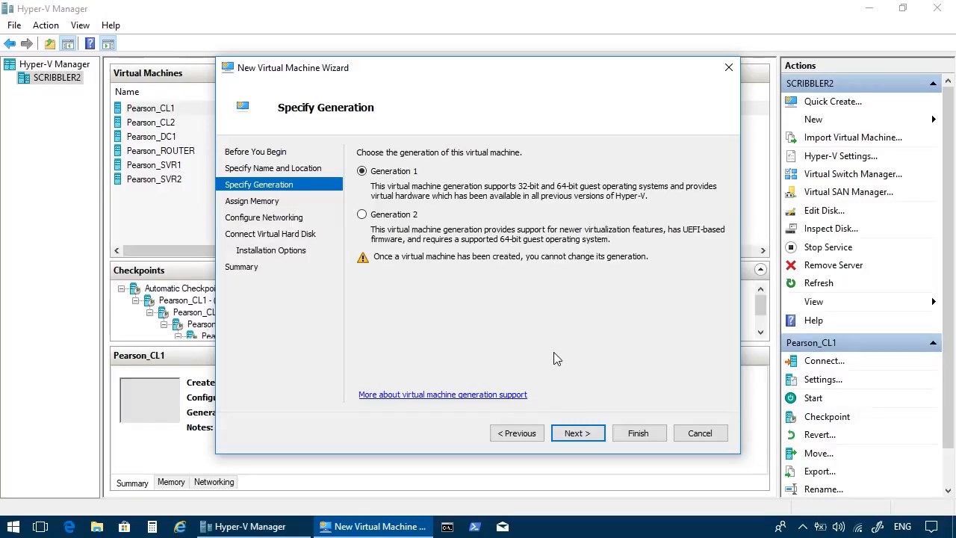
left_click(410, 218)
left_click(579, 434)
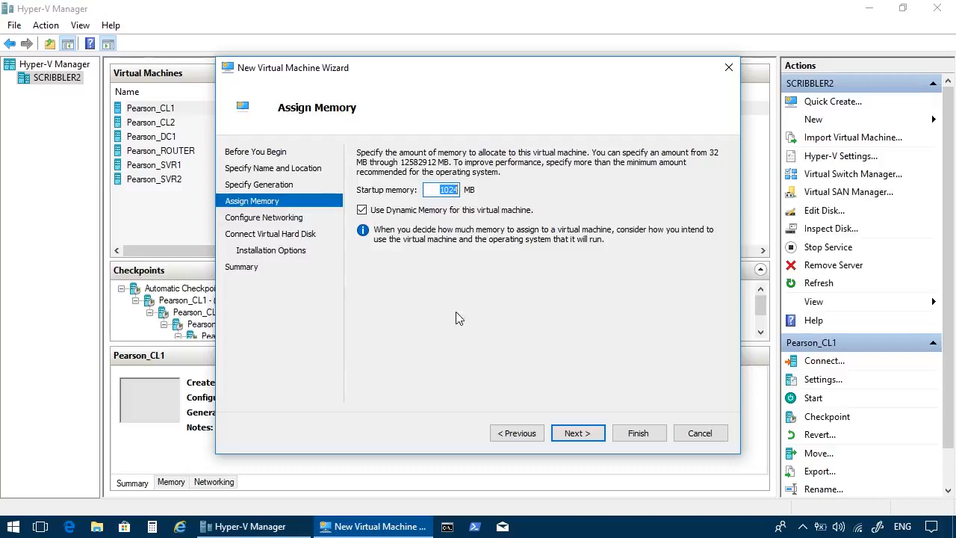
Step: Assign 1024 MB of startup memory with Dynamic Memory enabled and connect the virtual machine to Private Network 2
left_click(404, 213)
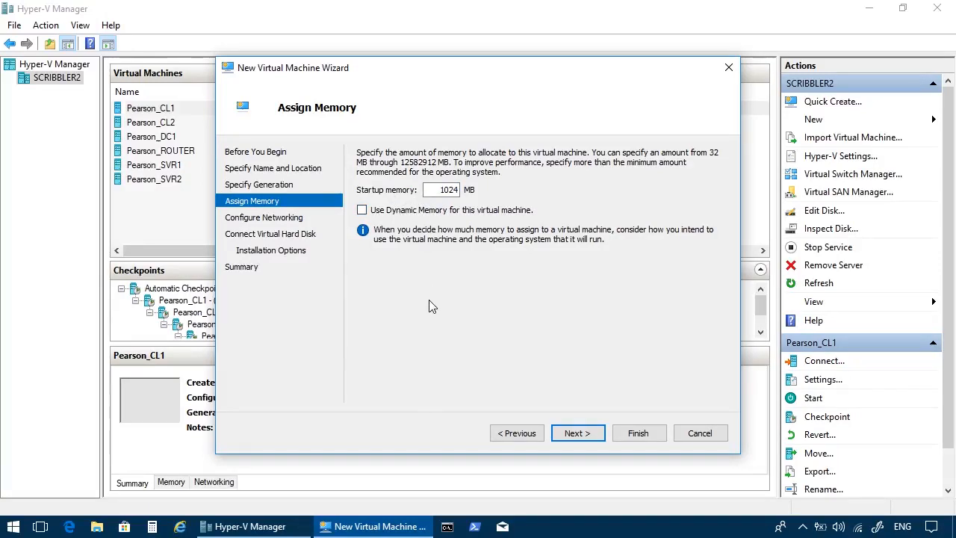
left_click(400, 212)
left_click(572, 435)
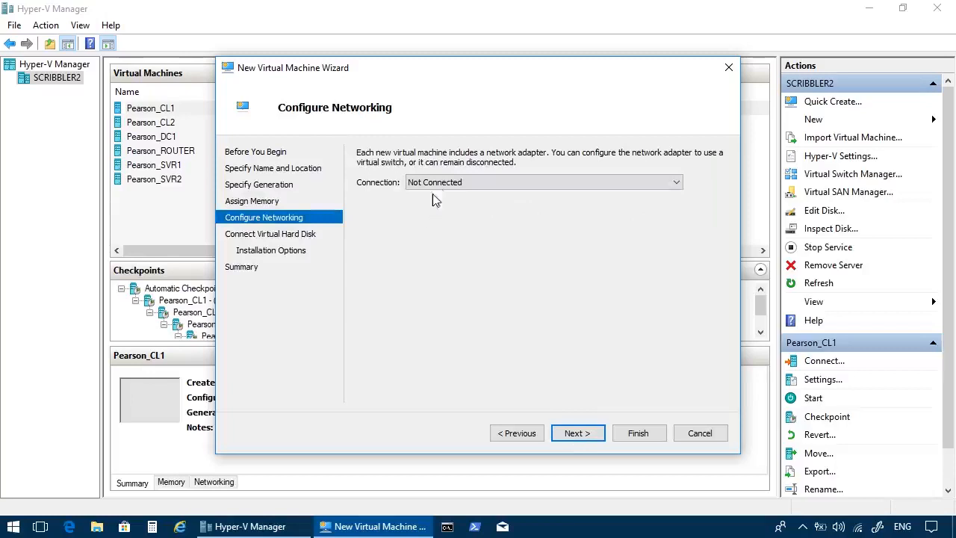
left_click(446, 186)
left_click(448, 206)
left_click(587, 440)
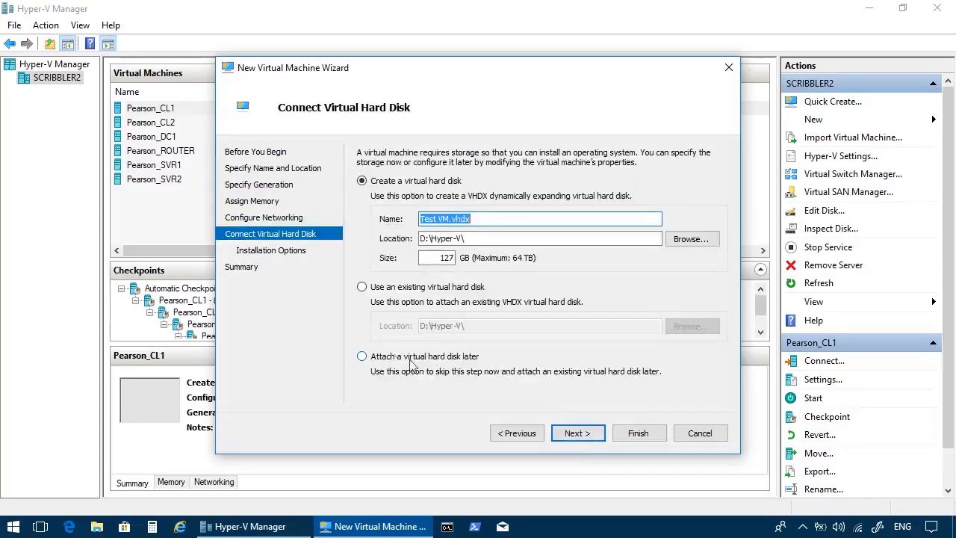
Step: Attach the existing virtual hard disk D:\Hyper-V\New Virtual Hard Disk.vhdx and continue to the wizard's summary
left_click(390, 293)
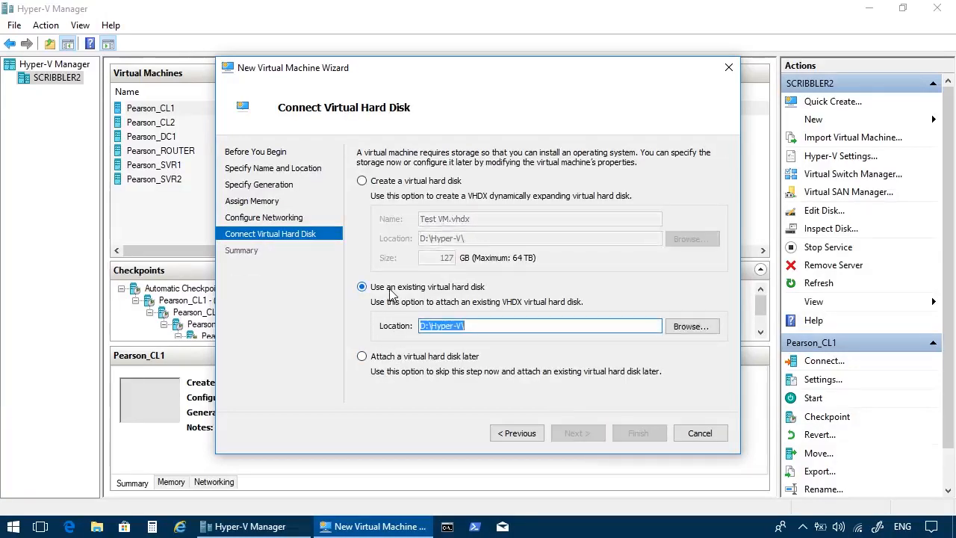
left_click(685, 327)
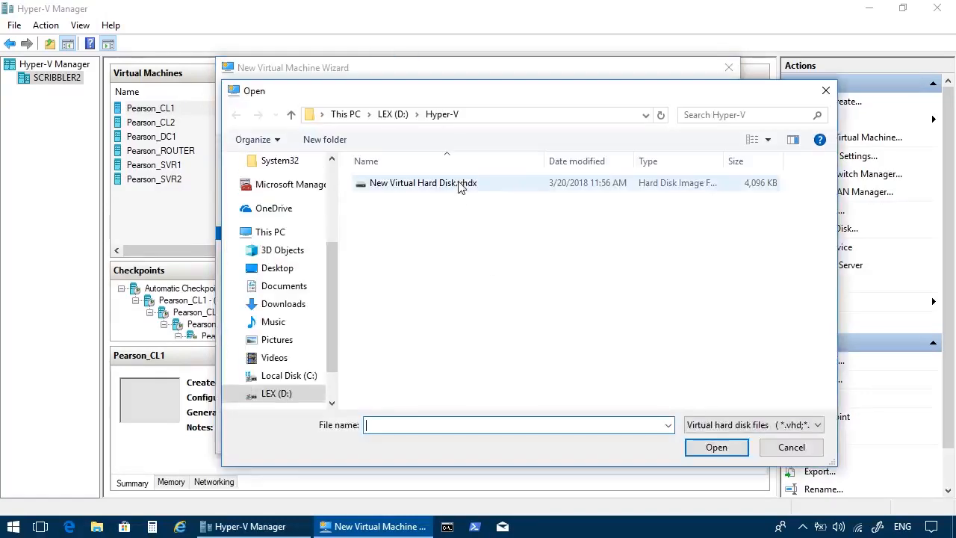
left_click(459, 183)
left_click(717, 447)
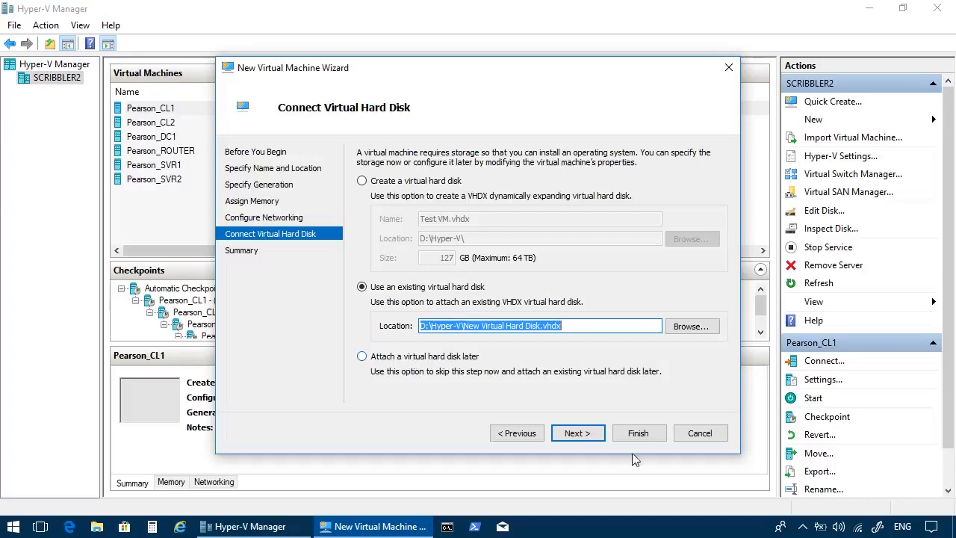
left_click(576, 432)
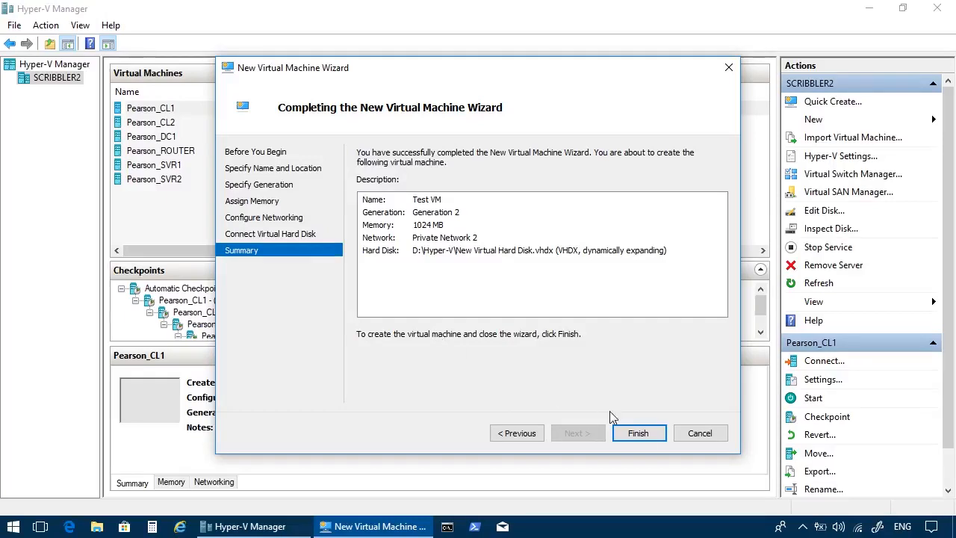
Step: Finish the wizard to create Test VM and open the new virtual machine's settings
left_click(640, 433)
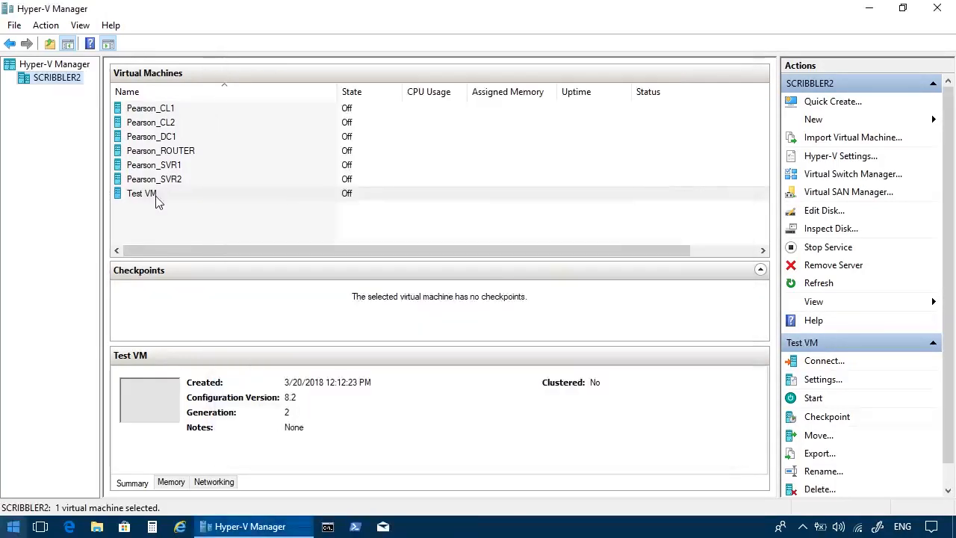
left_click(155, 195)
right_click(155, 196)
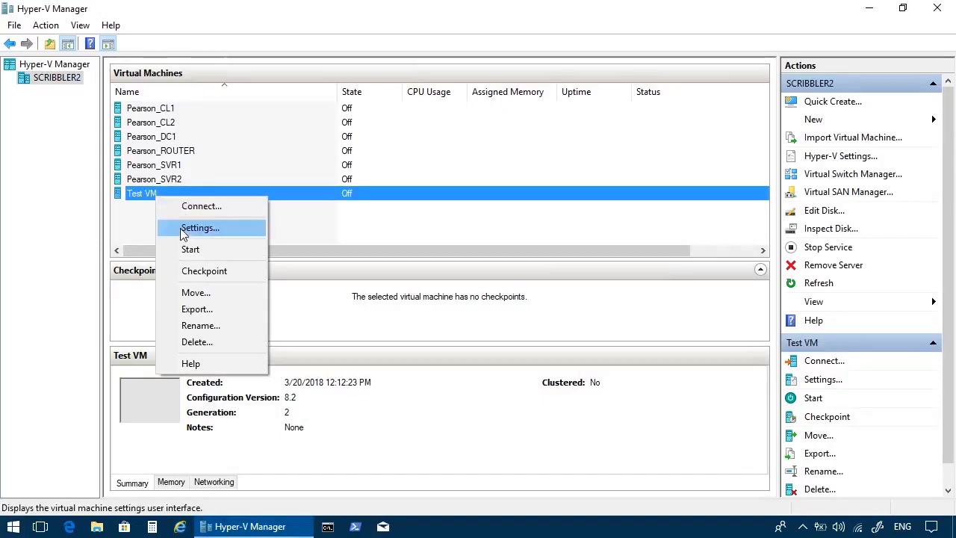
left_click(182, 228)
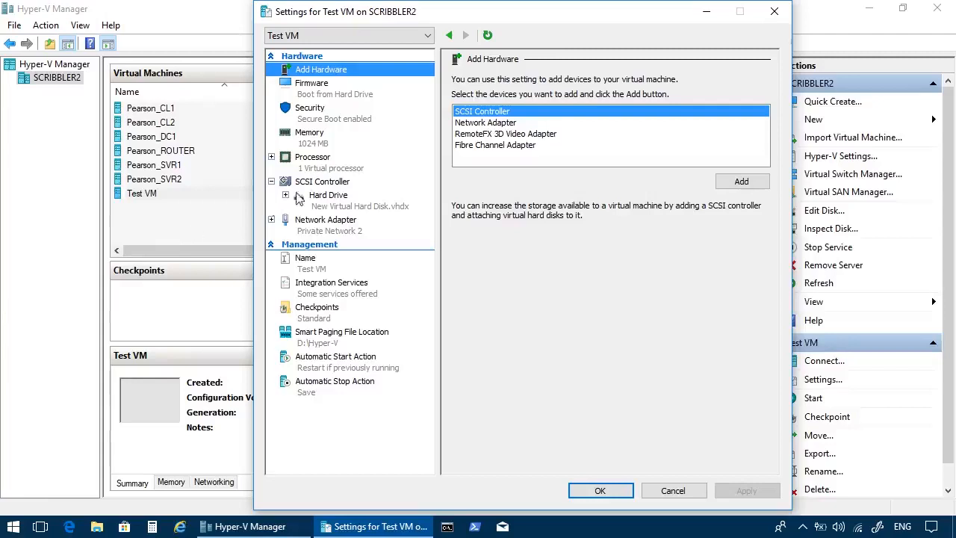
Step: Examine Test VM's firmware boot order and the hardware devices that can be added to it
left_click(335, 95)
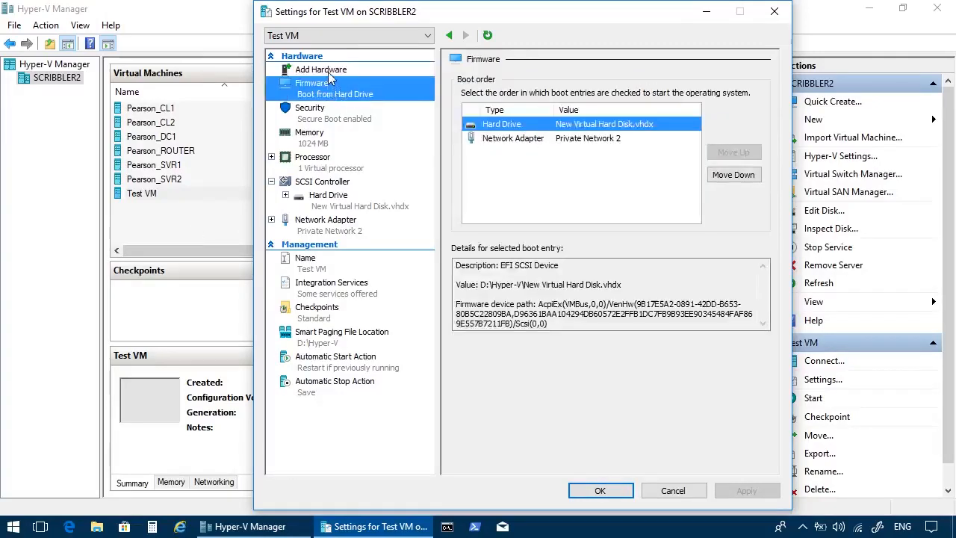
left_click(327, 72)
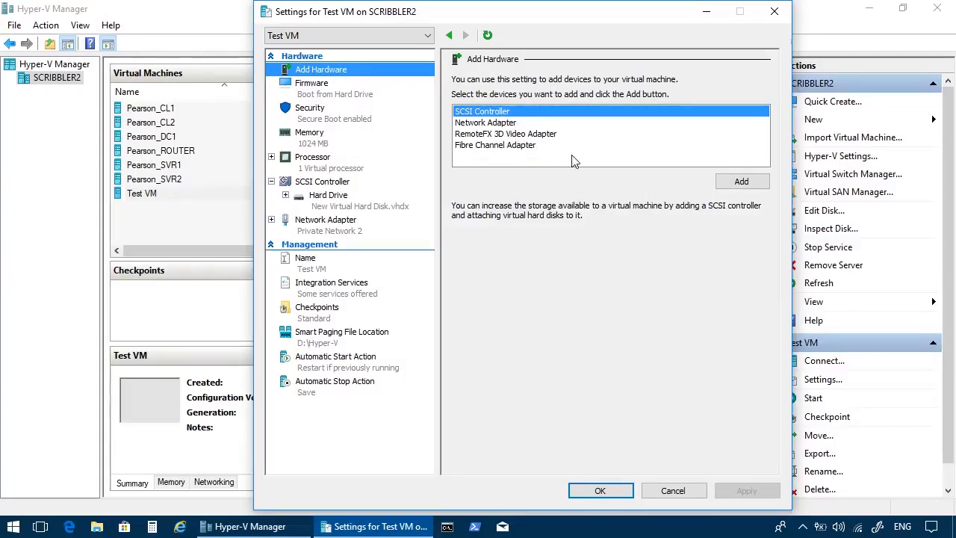
left_click(320, 99)
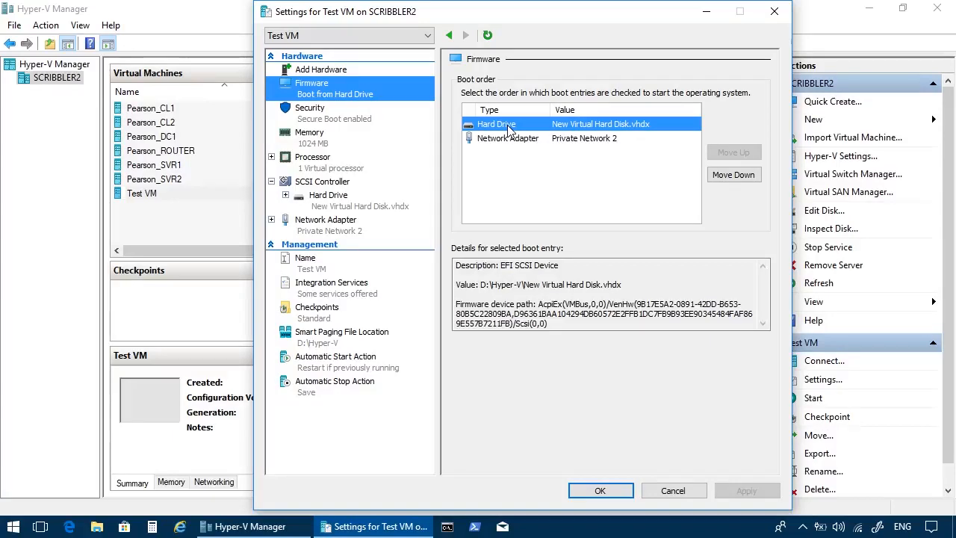
Step: Add a DVD drive to the SCSI controller, load the image en_windows_10_multiple_editions_version_1703_updated_july_2017_x64_dvd_10925340.iso and apply the change
left_click(333, 184)
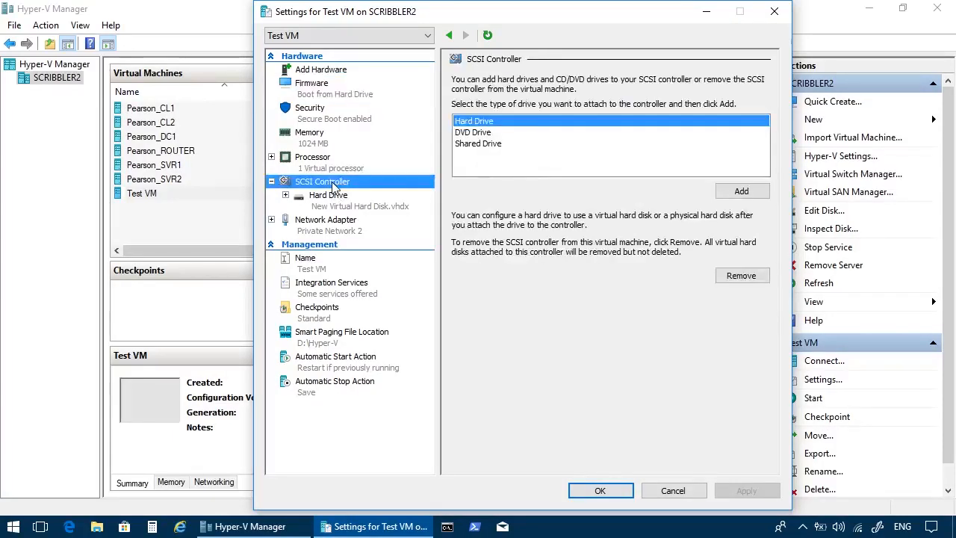
left_click(480, 133)
left_click(740, 192)
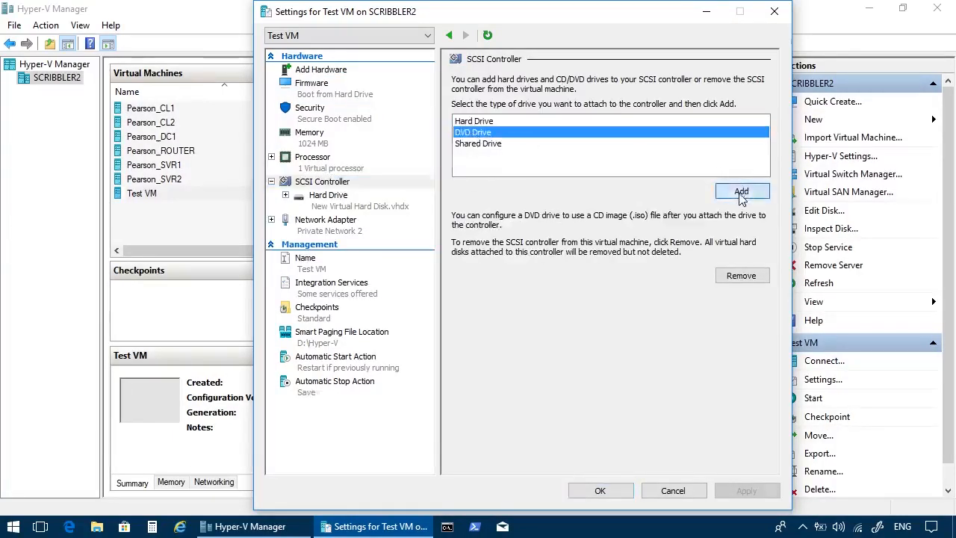
left_click(493, 176)
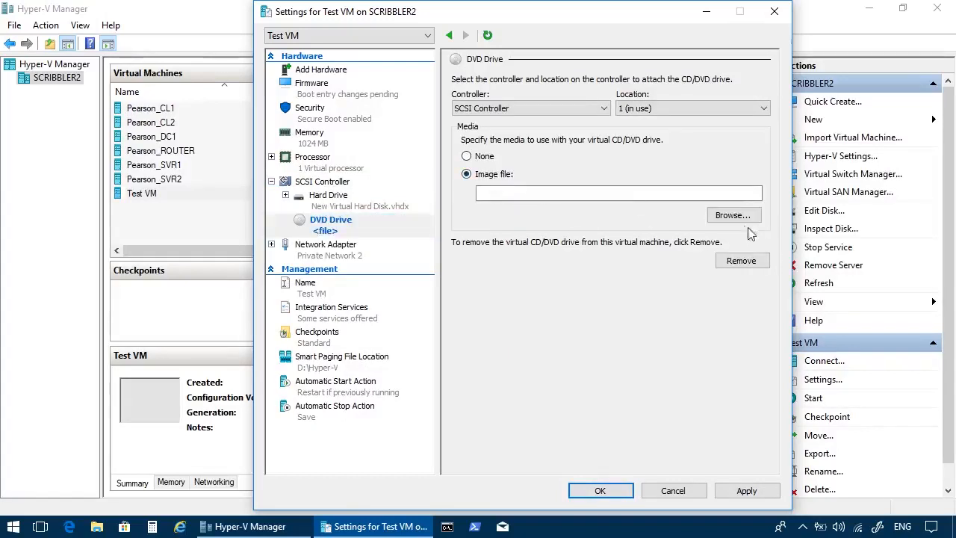
left_click(720, 218)
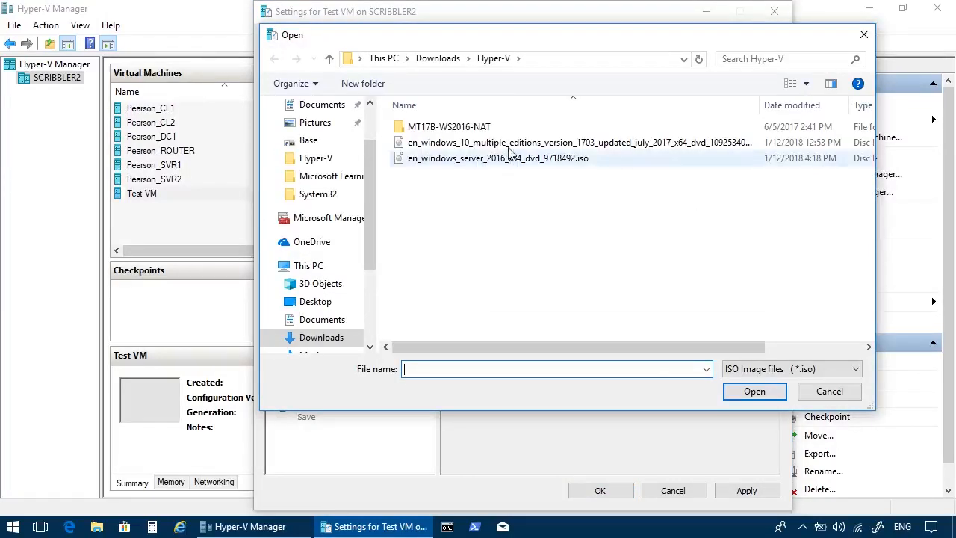
left_click(442, 144)
left_click(755, 391)
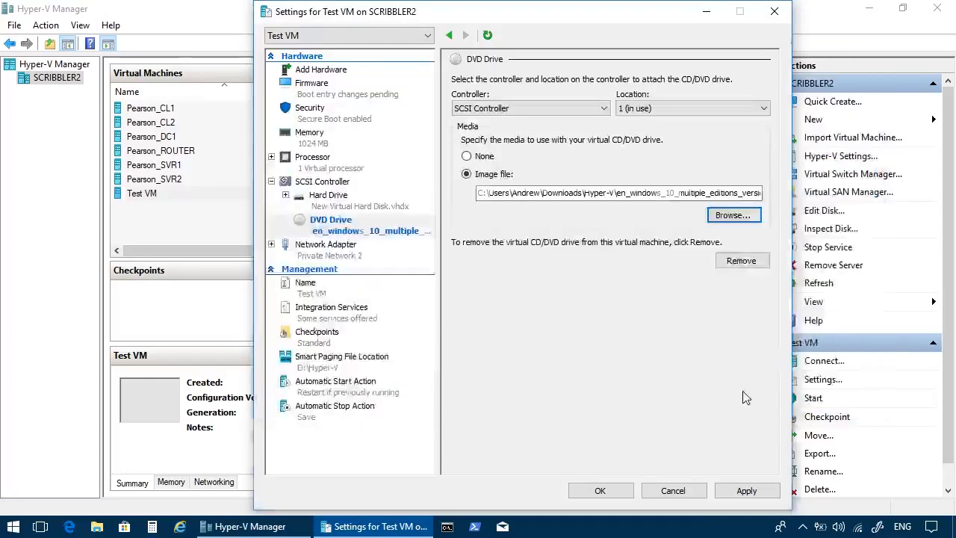
left_click(746, 491)
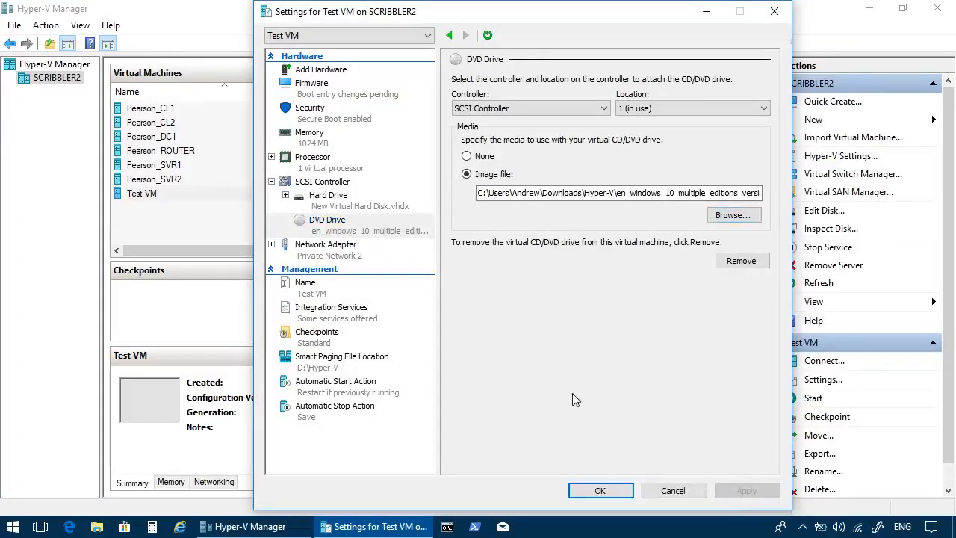
Step: Move the DVD drive to first place in Test VM's boot order and enable the Trusted Platform Module
left_click(308, 93)
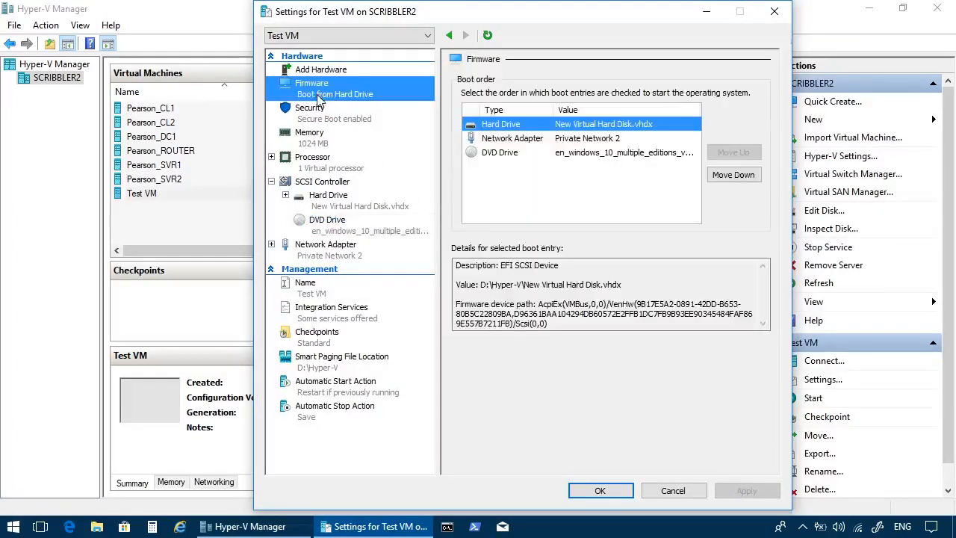
left_click(514, 154)
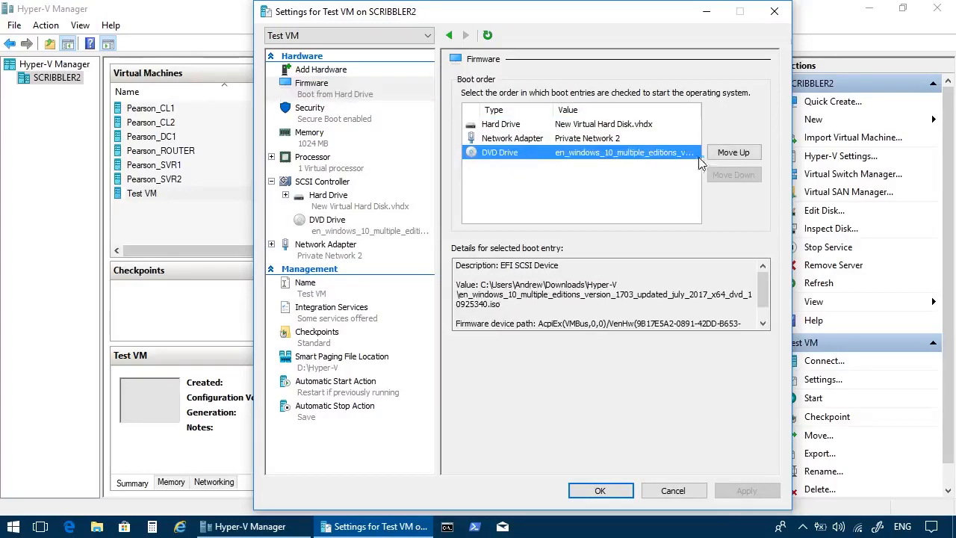
left_click(730, 153)
left_click(729, 153)
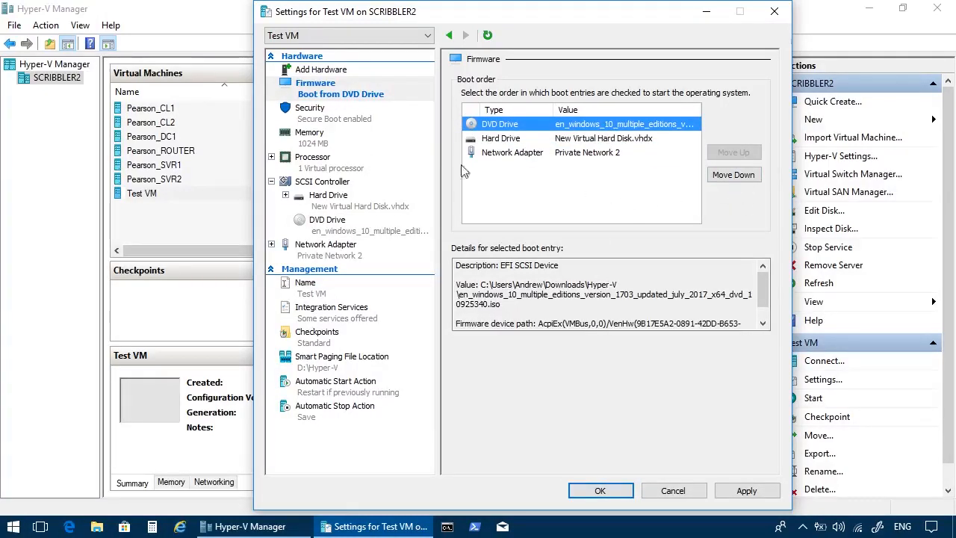
left_click(312, 122)
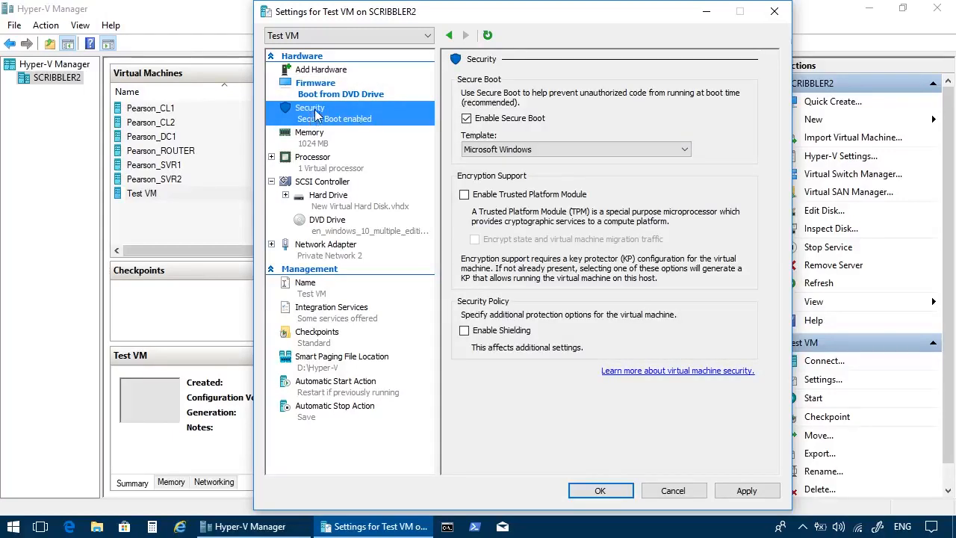
left_click(526, 198)
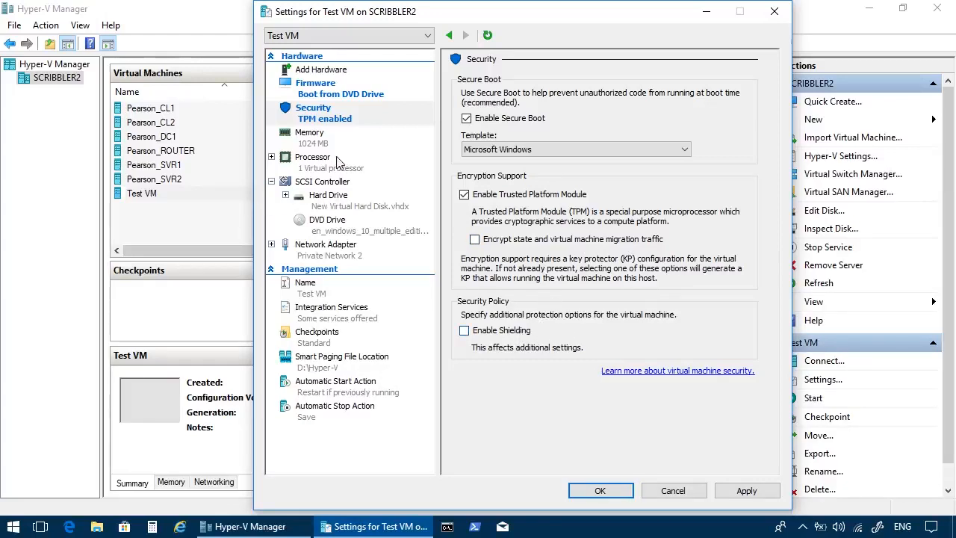
Step: Review the processor and network adapter settings, keep Private Network 2 as the virtual switch, and save Test VM's settings
left_click(334, 159)
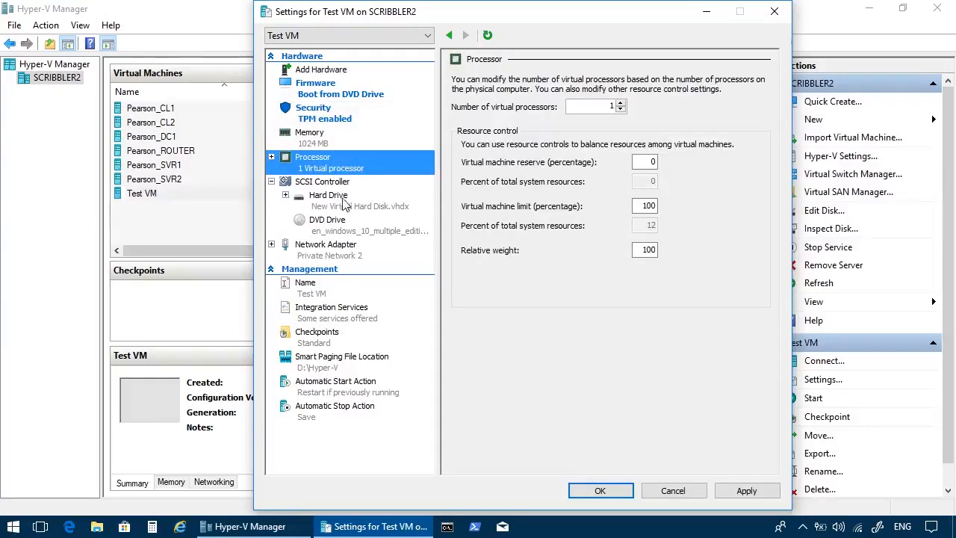
left_click(335, 250)
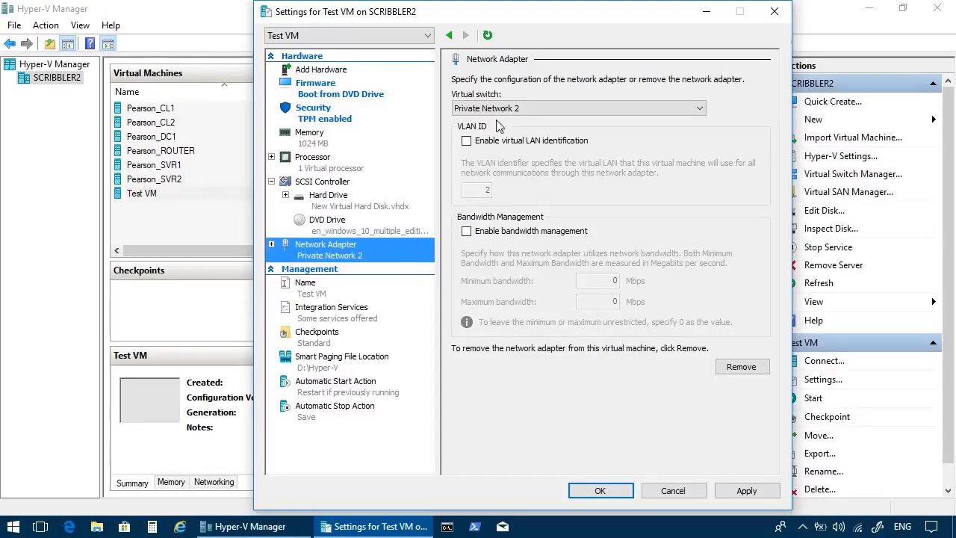
left_click(492, 112)
left_click(566, 84)
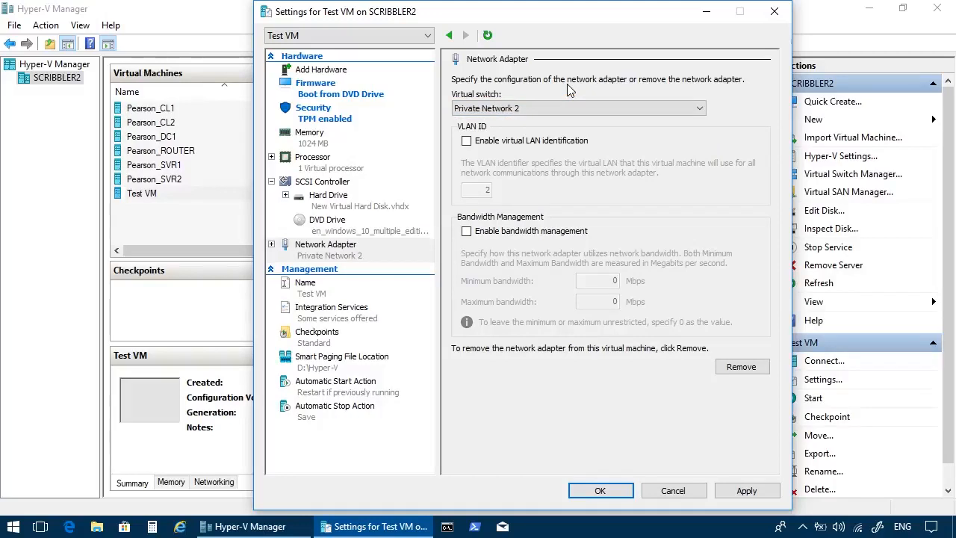
left_click(601, 491)
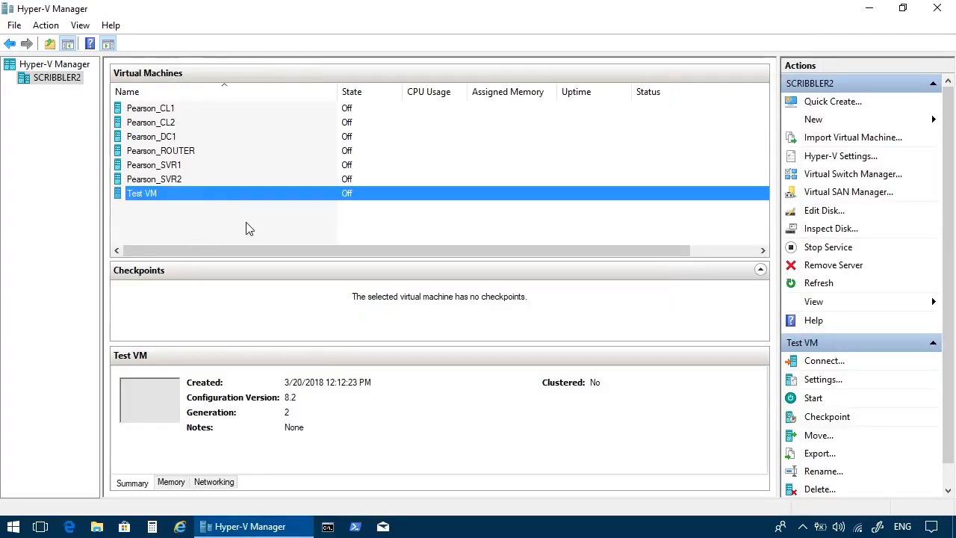
Step: Connect to Test VM to view its console without starting it, and close the connection window
left_click(198, 180)
left_click(195, 195)
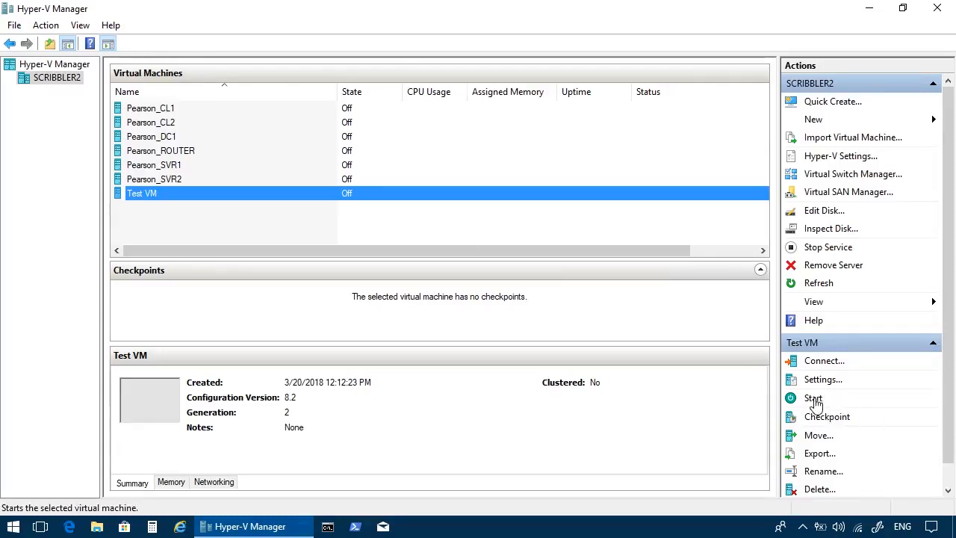
right_click(158, 199)
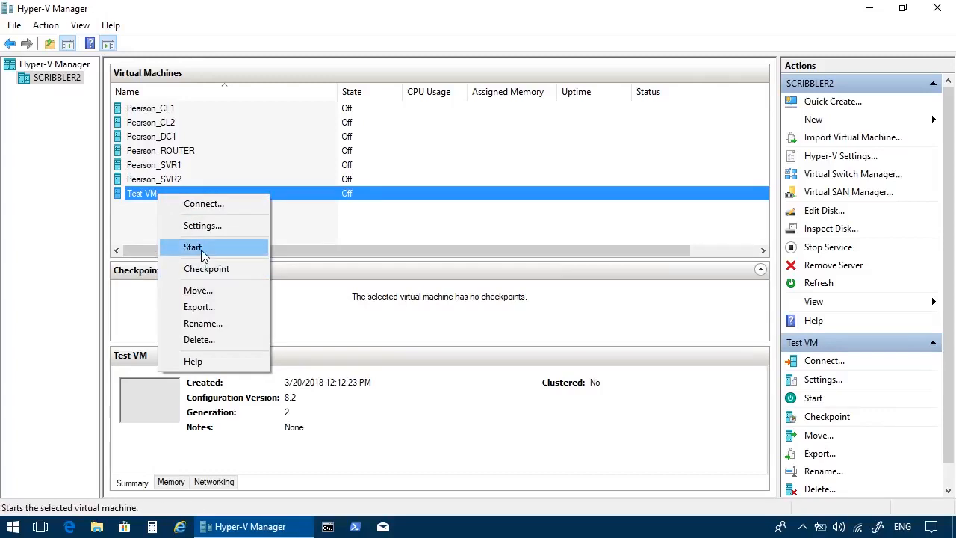
left_click(206, 205)
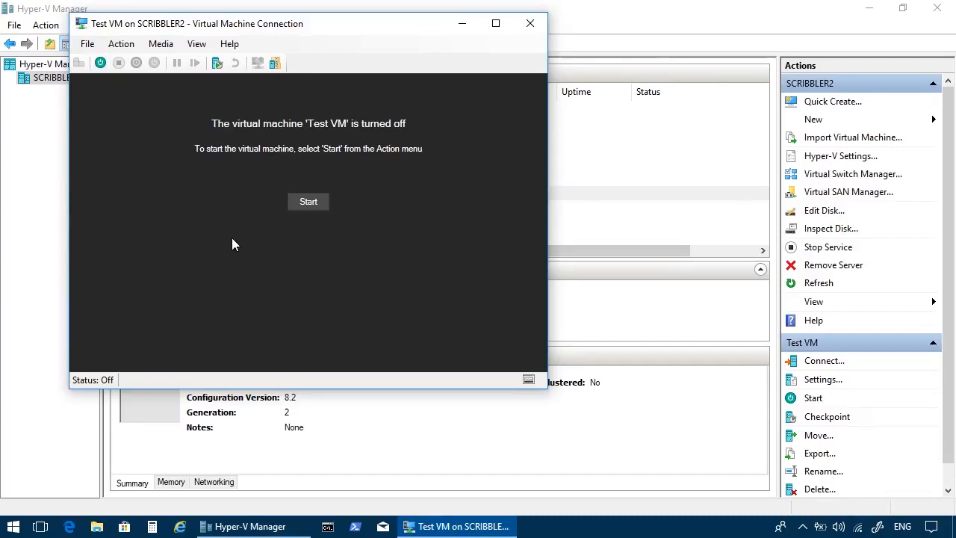
left_click(530, 23)
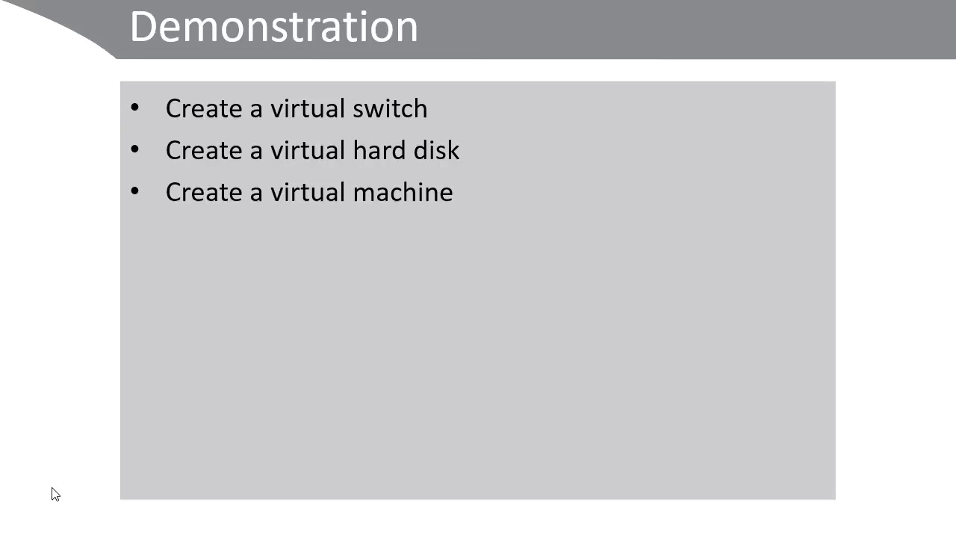
key("Right")
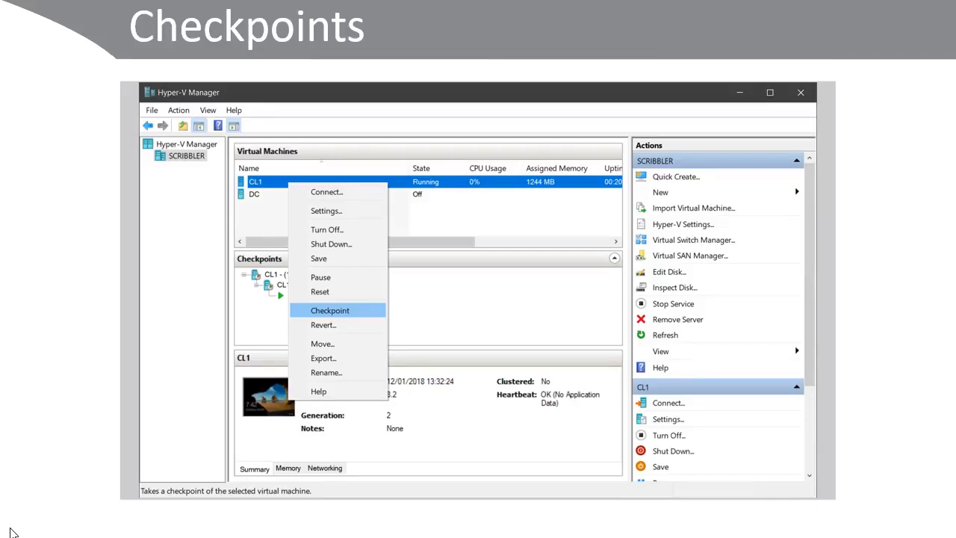
key("Right")
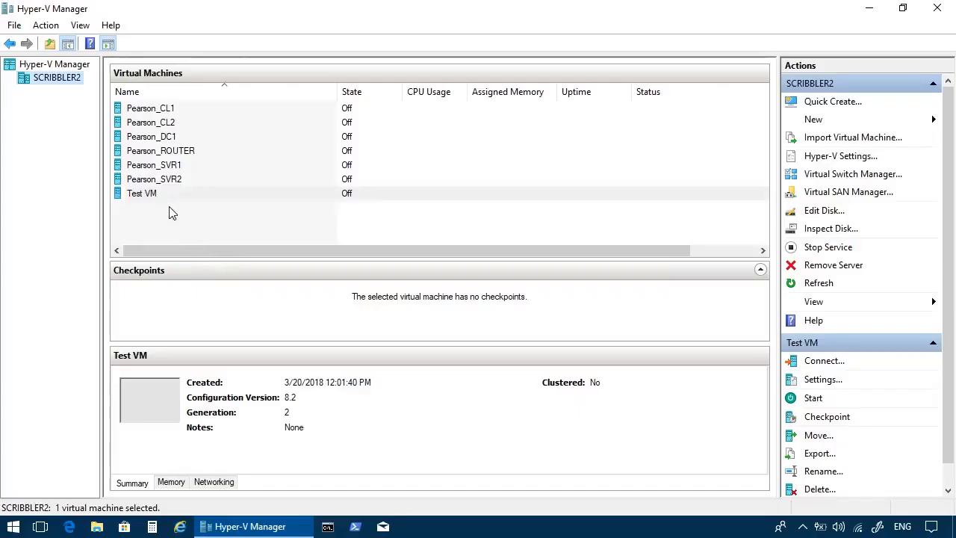
Step: Check the checkpoints of Test VM, Pearson_CL1, Pearson_CL2 and Pearson_DC1 by selecting each virtual machine, and clear the selection
left_click(168, 202)
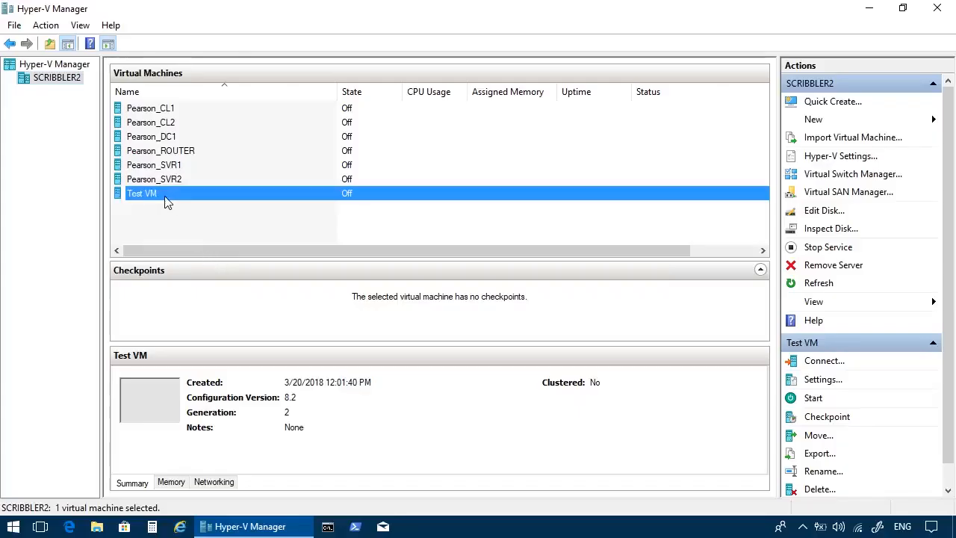
left_click(167, 202)
left_click(181, 226)
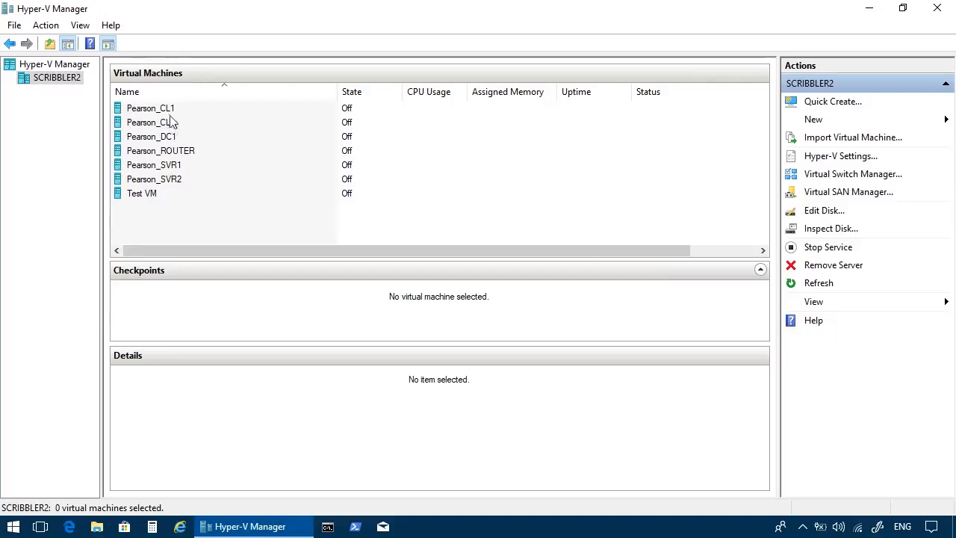
left_click(172, 93)
left_click(159, 92)
left_click(157, 112)
left_click(160, 123)
left_click(165, 138)
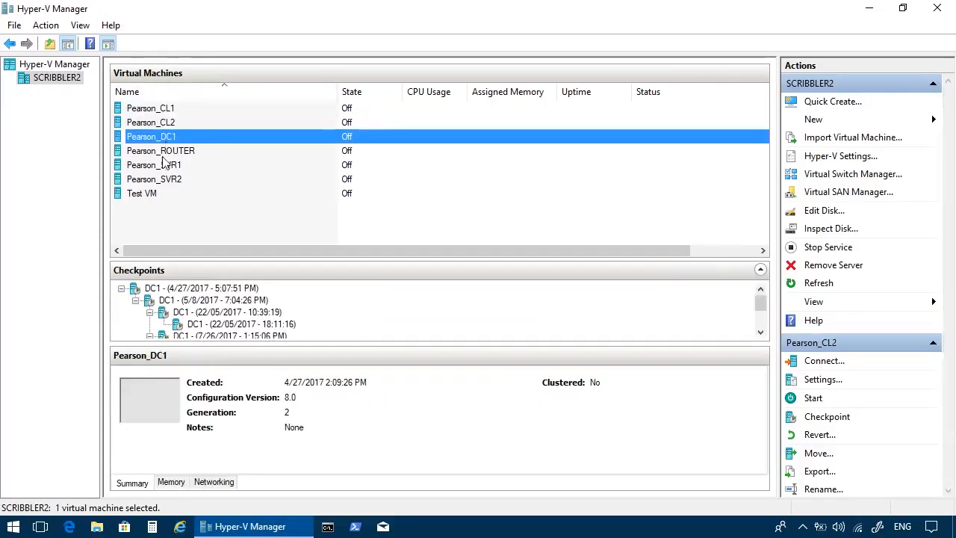
left_click(153, 239)
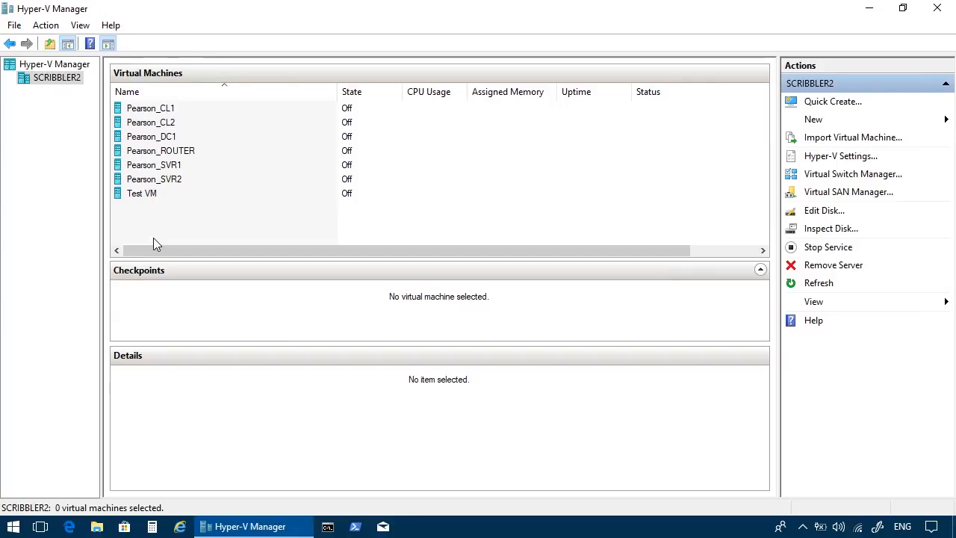
Step: Look through the full checkpoint tree of Pearson_DC1, and select Test VM
left_click(161, 141)
scroll(306, 314, "down", 2)
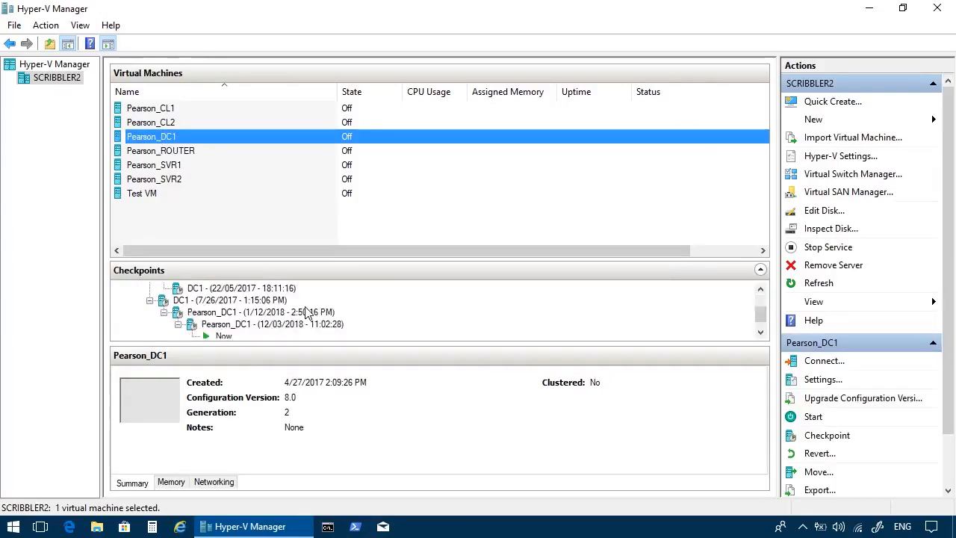
scroll(304, 313, "up", 2)
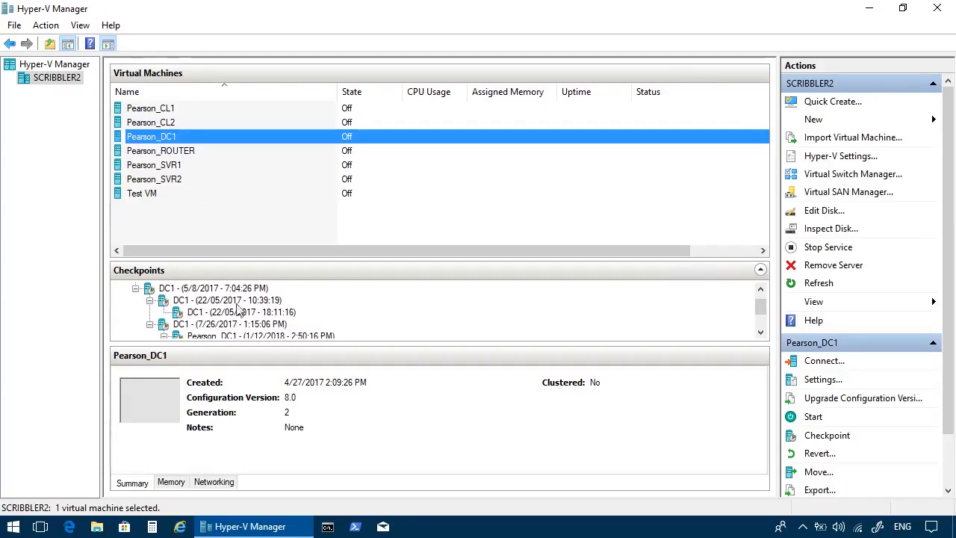
scroll(254, 320, "up", 1)
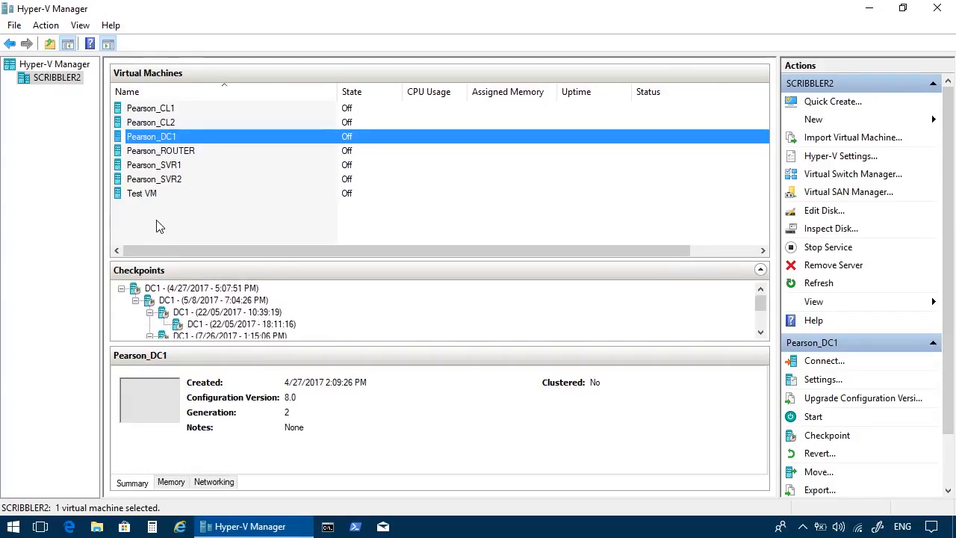
left_click(154, 197)
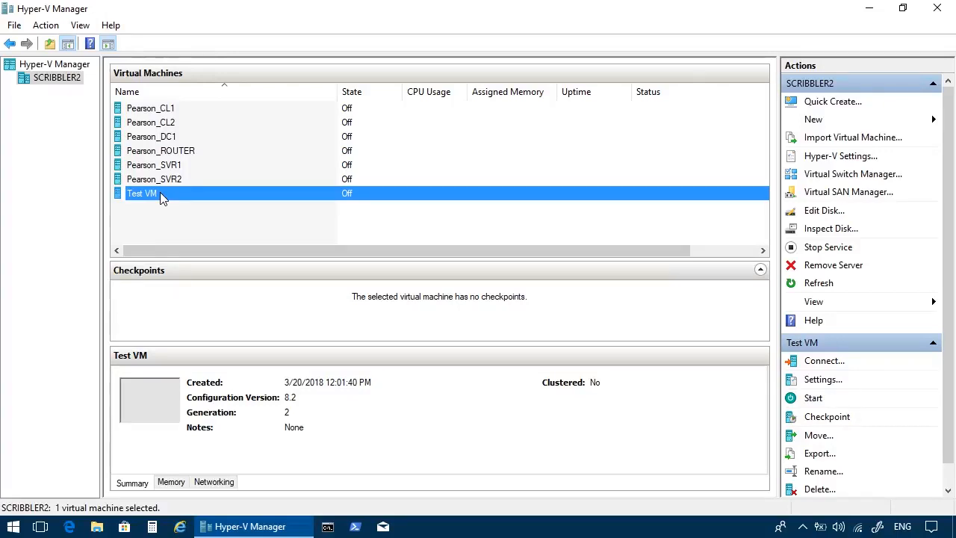
Step: Create a checkpoint of the Test VM virtual machine
right_click(162, 196)
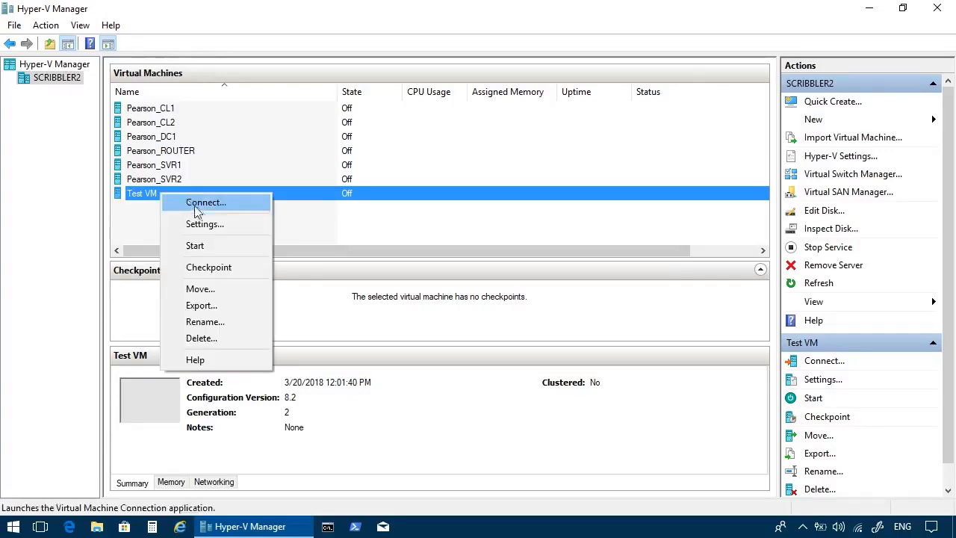
left_click(215, 267)
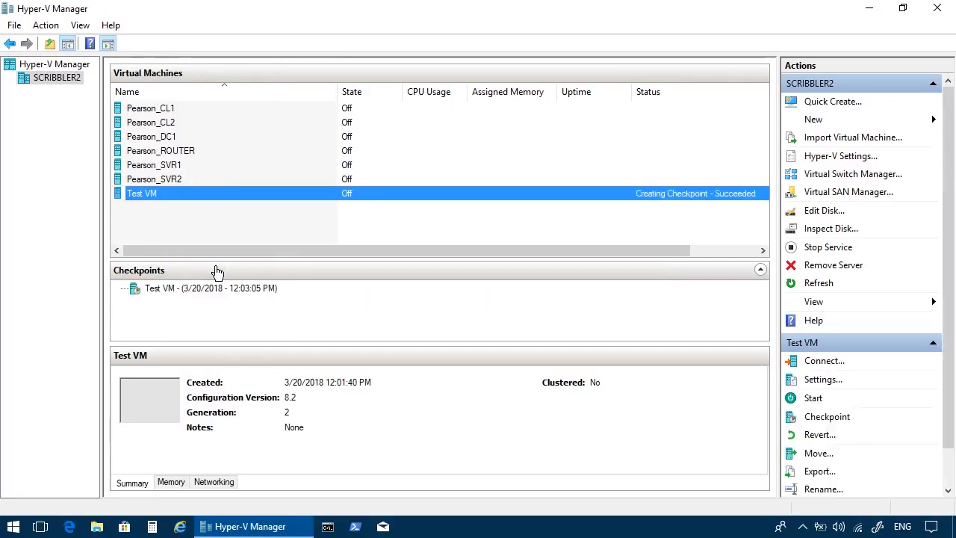
right_click(179, 202)
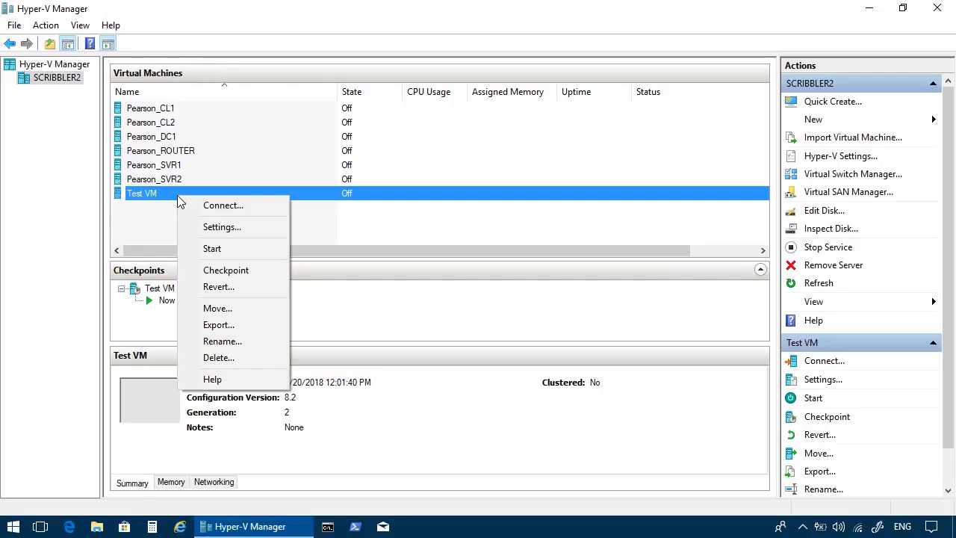
left_click(243, 290)
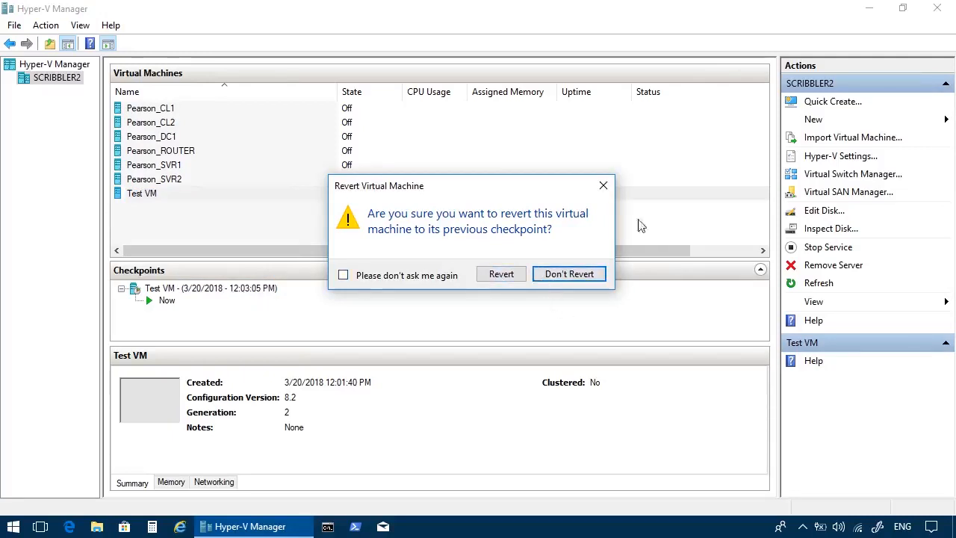
left_click(584, 277)
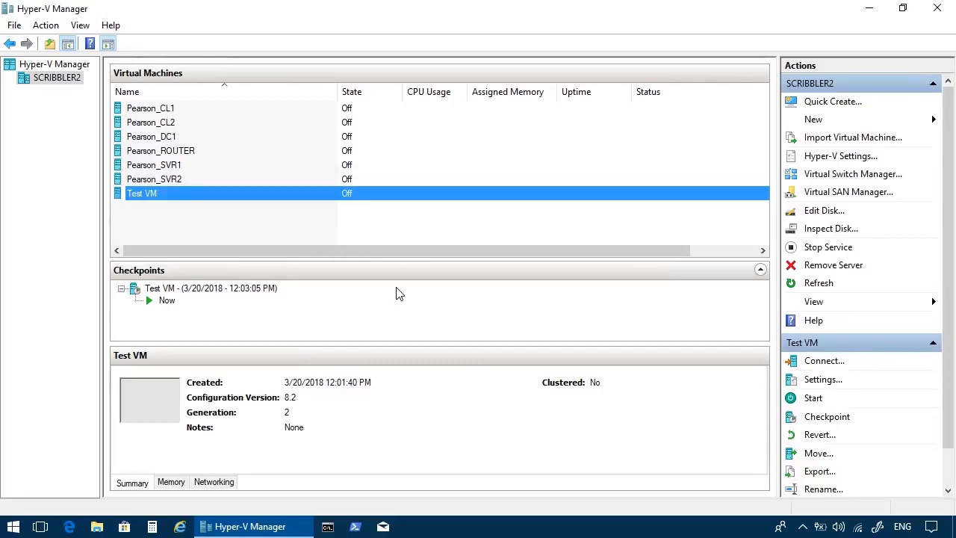
Step: Create a second checkpoint of Test VM, and keep Test VM selected
right_click(175, 195)
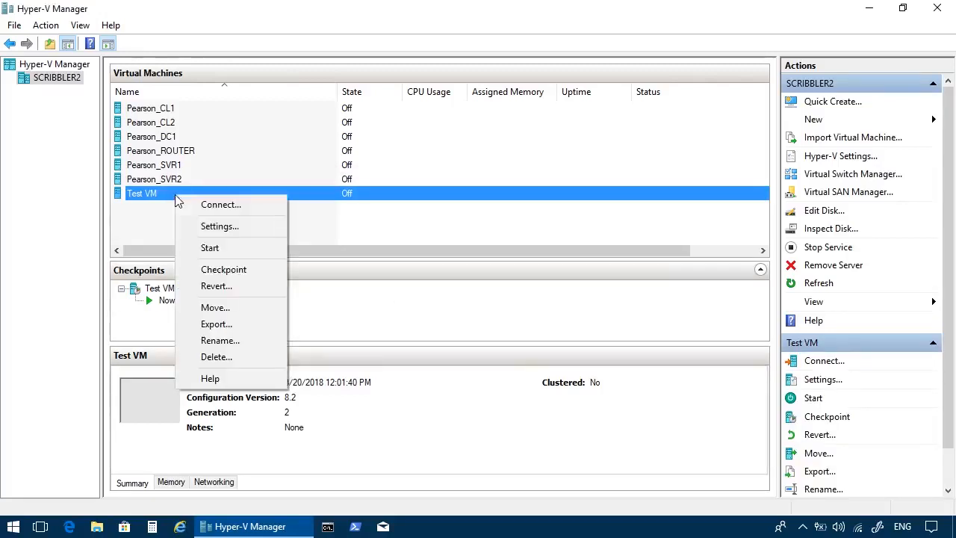
left_click(216, 268)
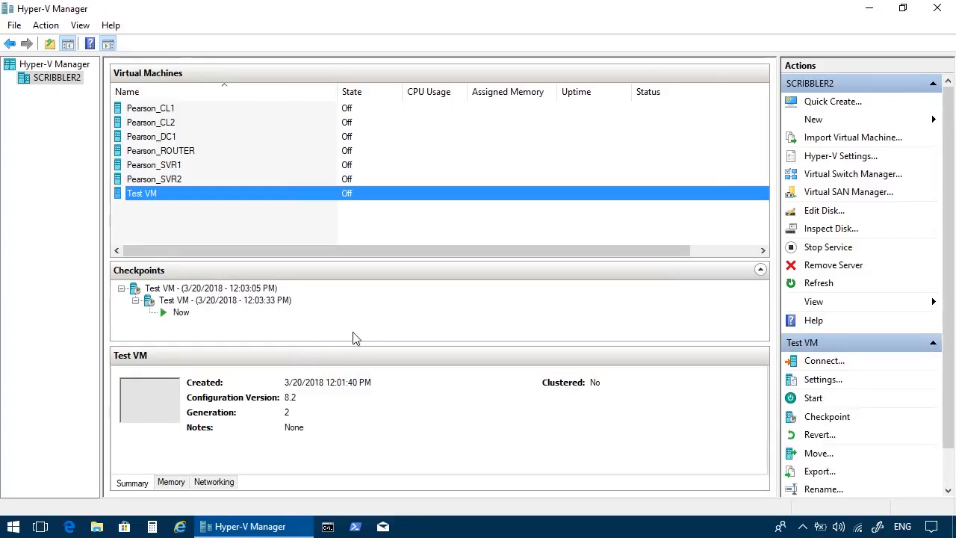
right_click(193, 195)
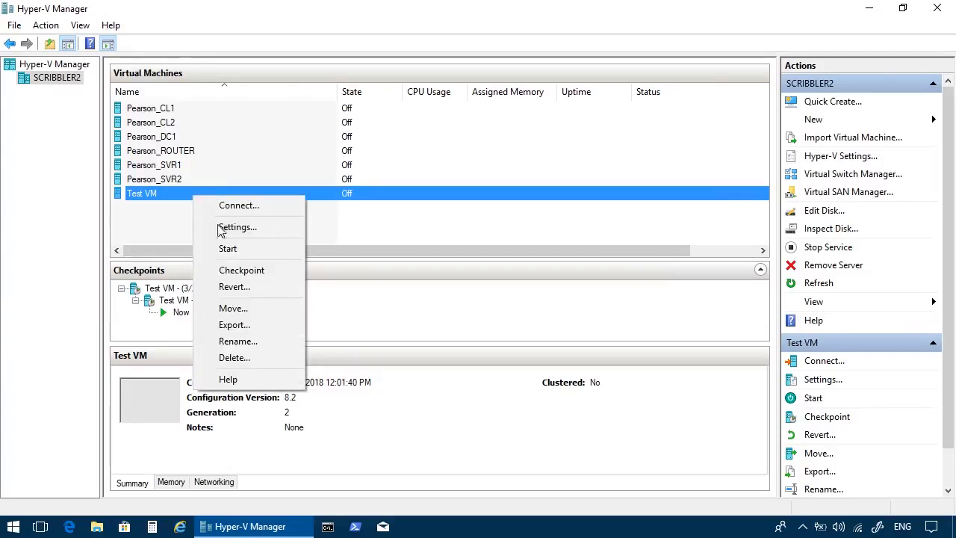
left_click(151, 231)
left_click(160, 196)
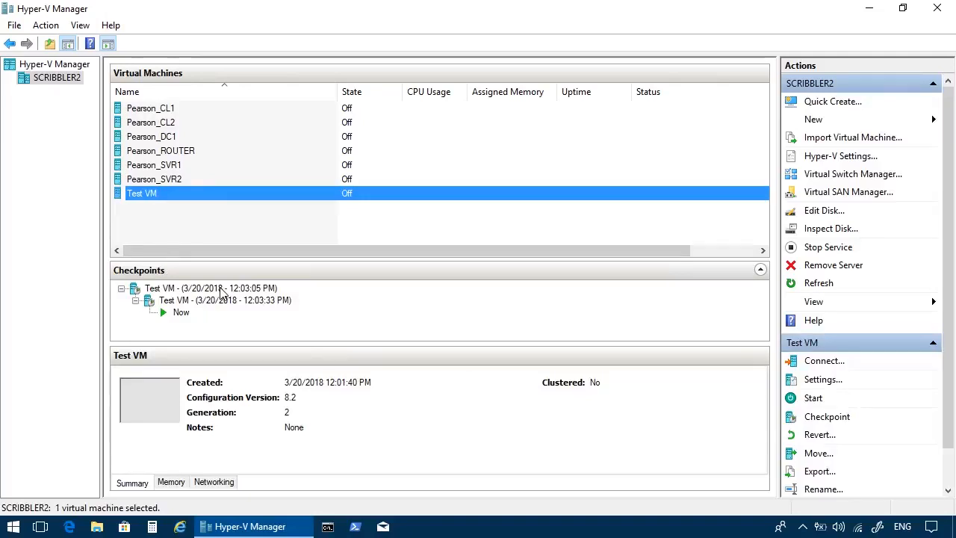
Step: Apply Test VM's older checkpoint from 12:03:05 PM without creating an additional checkpoint
right_click(221, 292)
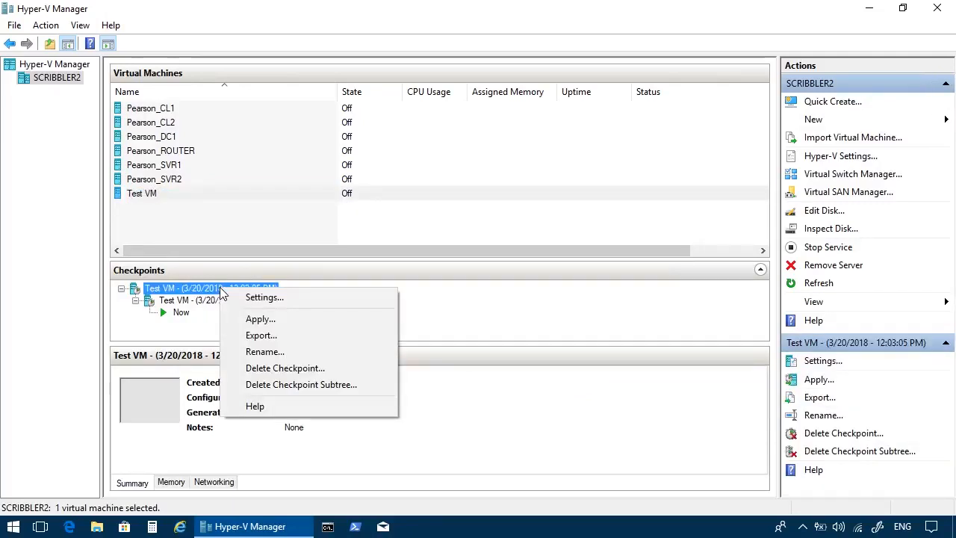
left_click(268, 321)
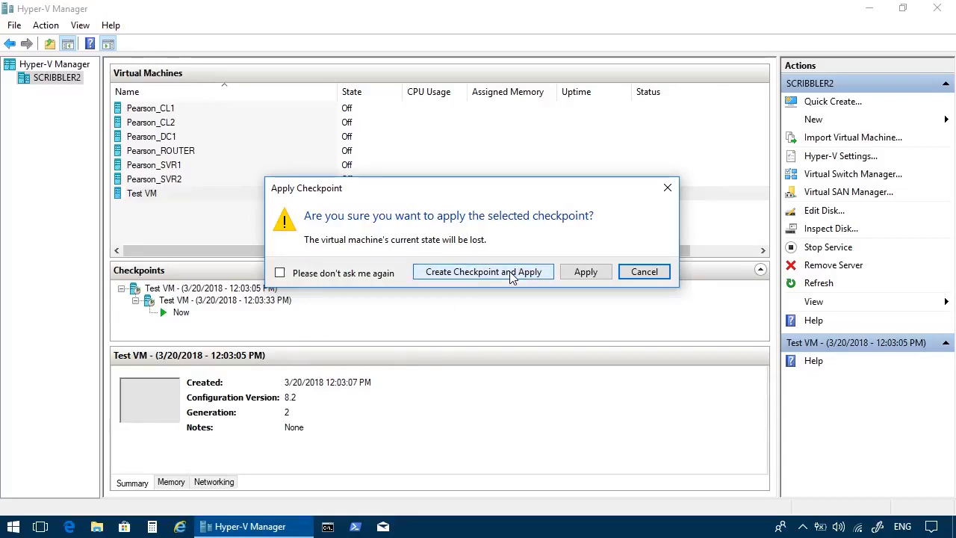
left_click(584, 274)
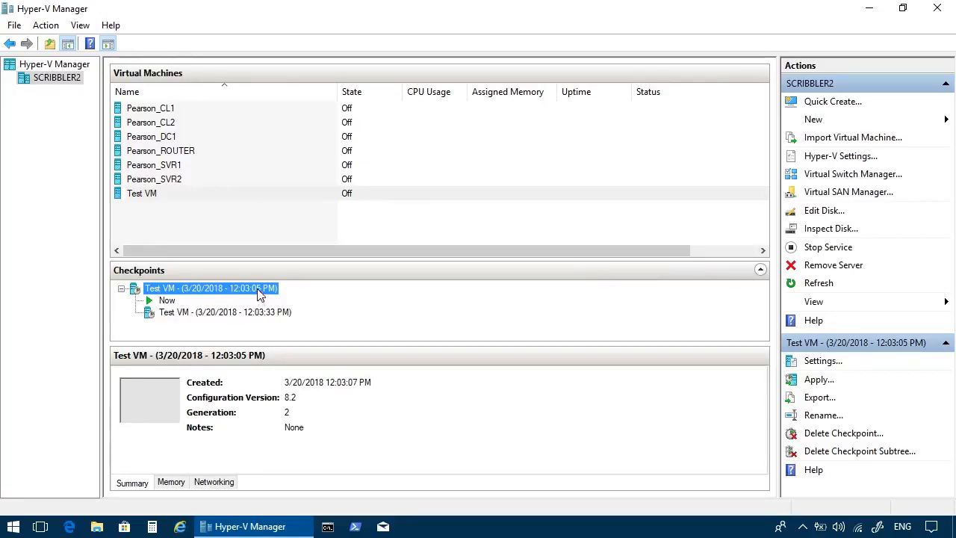
Step: Apply Test VM's newer checkpoint from 12:03:33 PM without creating an additional checkpoint
right_click(266, 312)
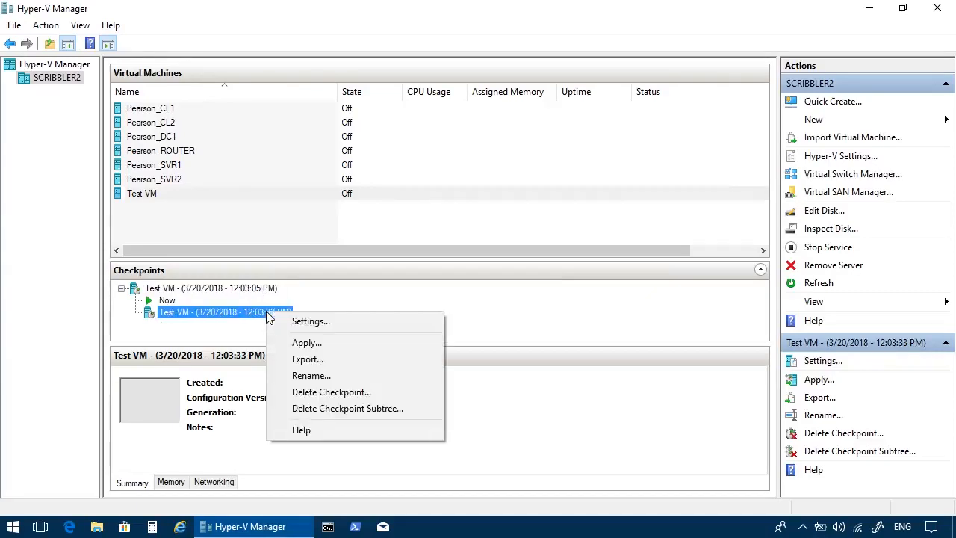
left_click(305, 344)
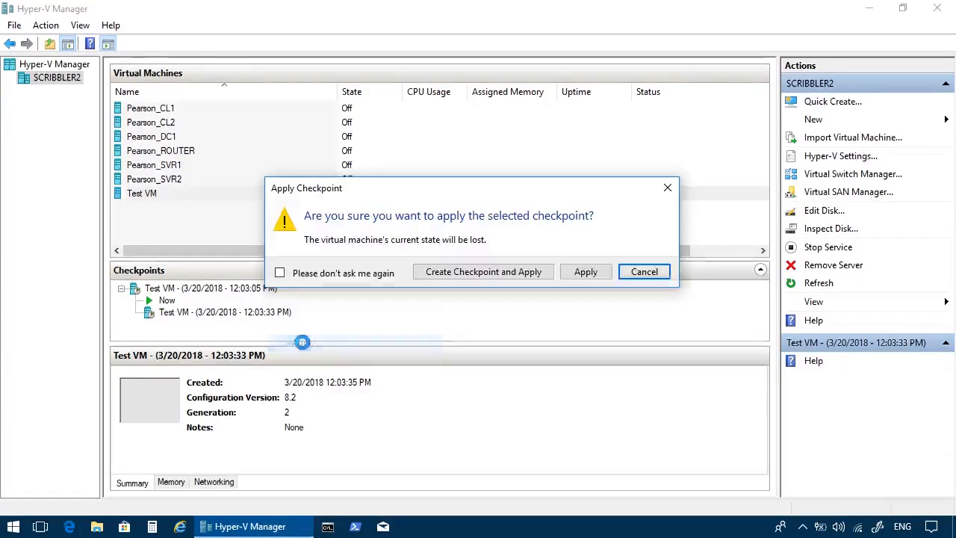
left_click(585, 272)
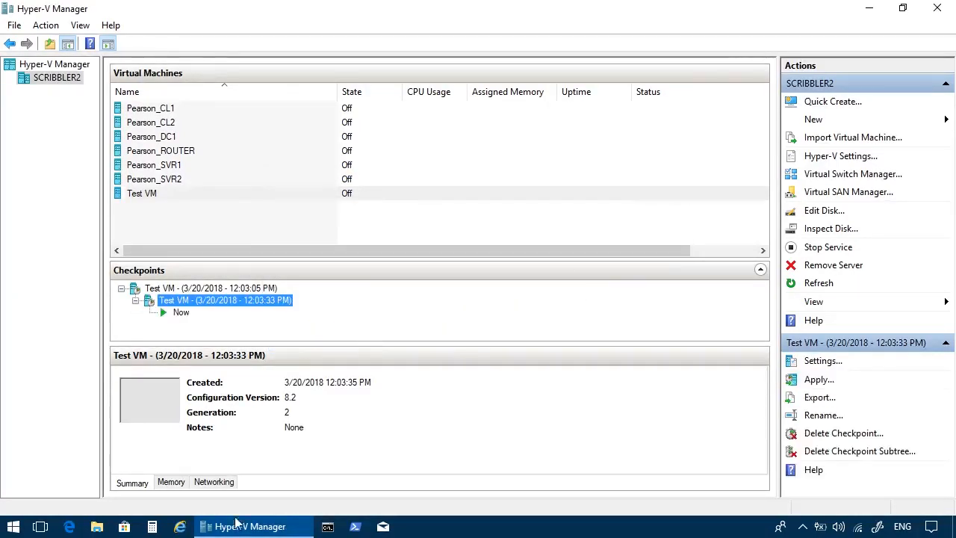
Step: Switch to File Explorer and examine the virtual disk files in D:\Hyper-V with full names shown, selecting New Virtual Hard Disk.vhdx
left_click(97, 527)
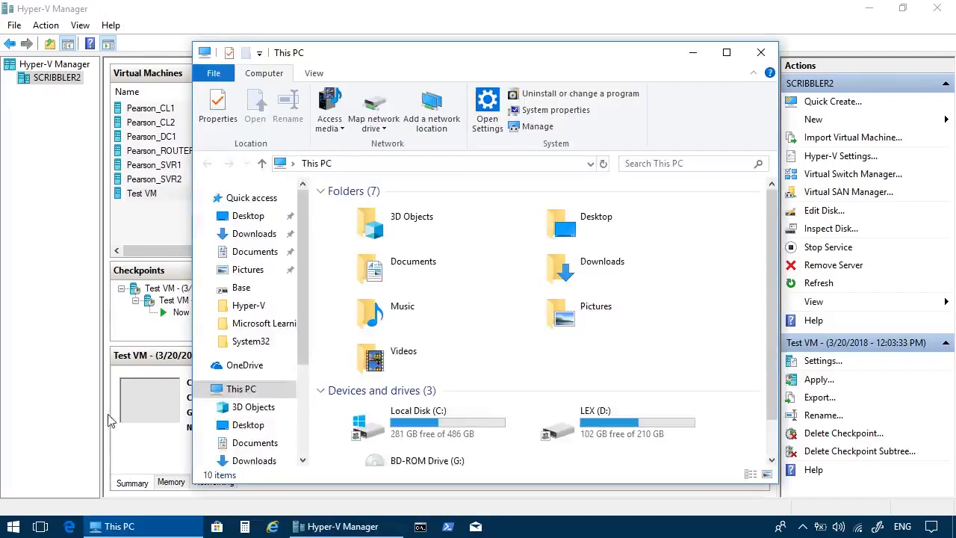
double_click(567, 425)
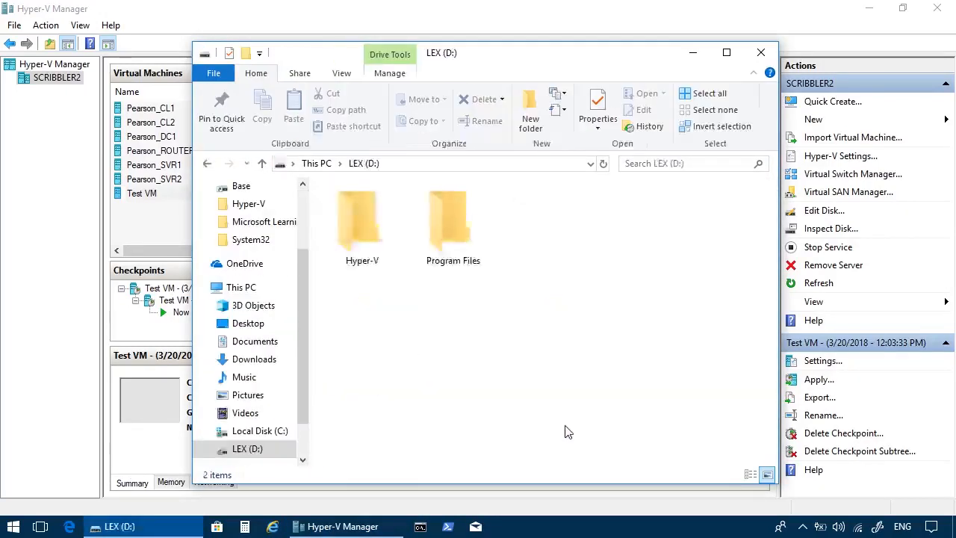
double_click(362, 239)
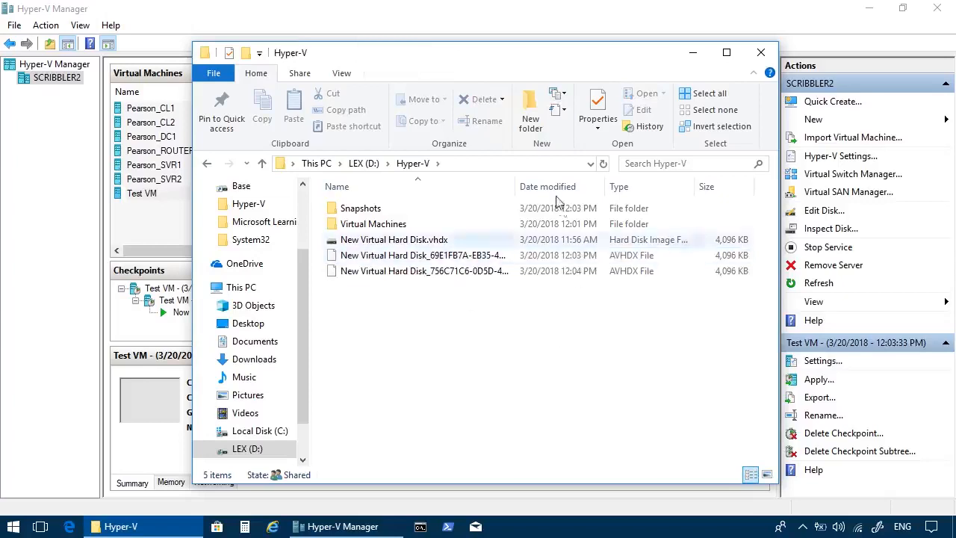
double_click(517, 184)
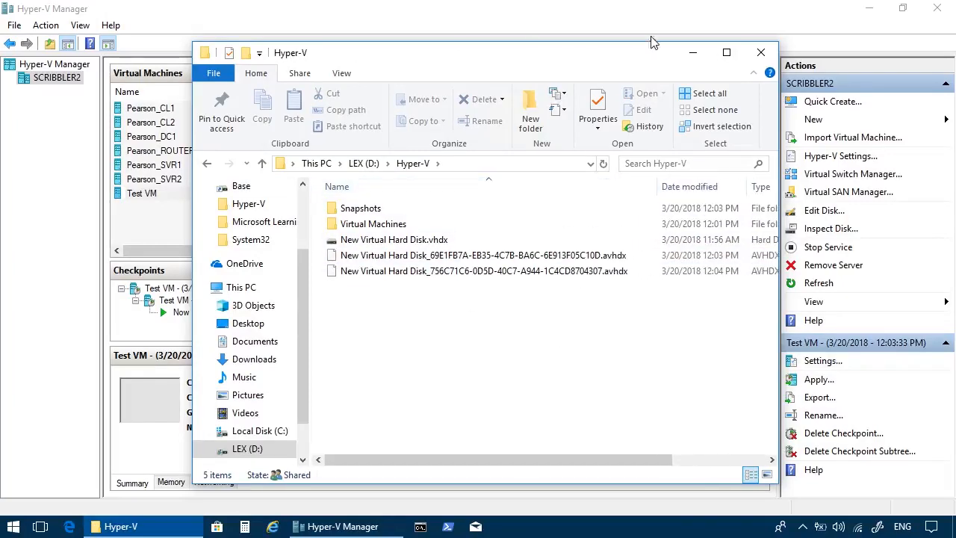
left_click(735, 53)
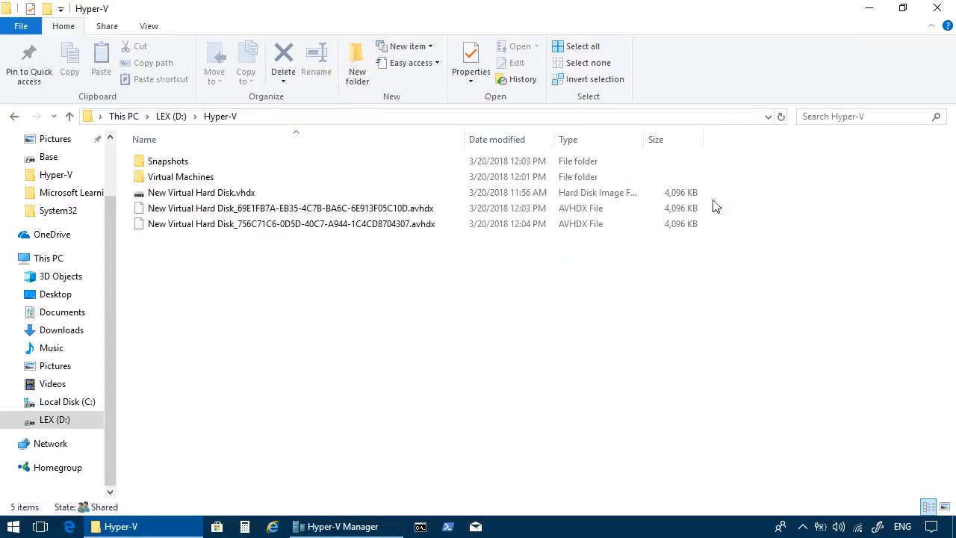
left_click(223, 193)
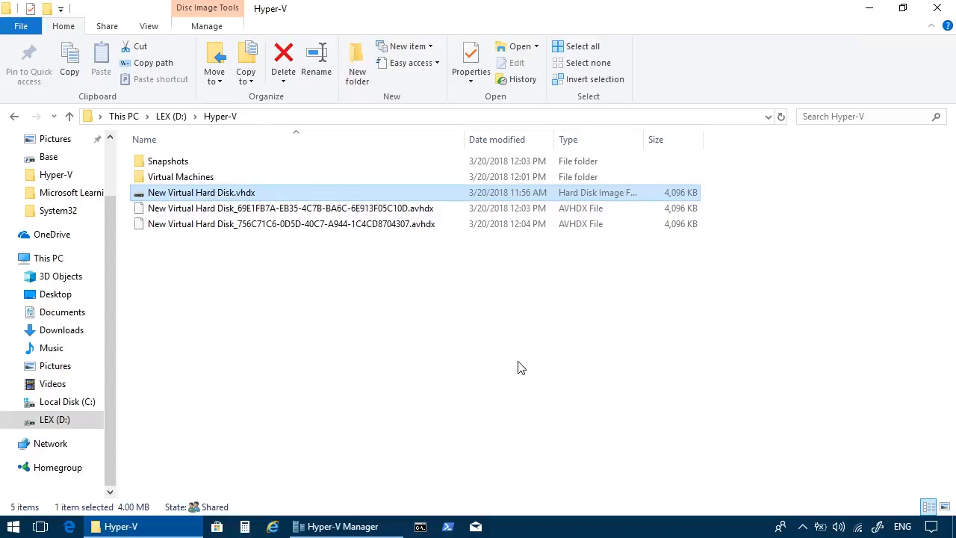
Step: Switch back to Hyper-V Manager and delete Test VM's 12:03:33 PM checkpoint
left_click(373, 529)
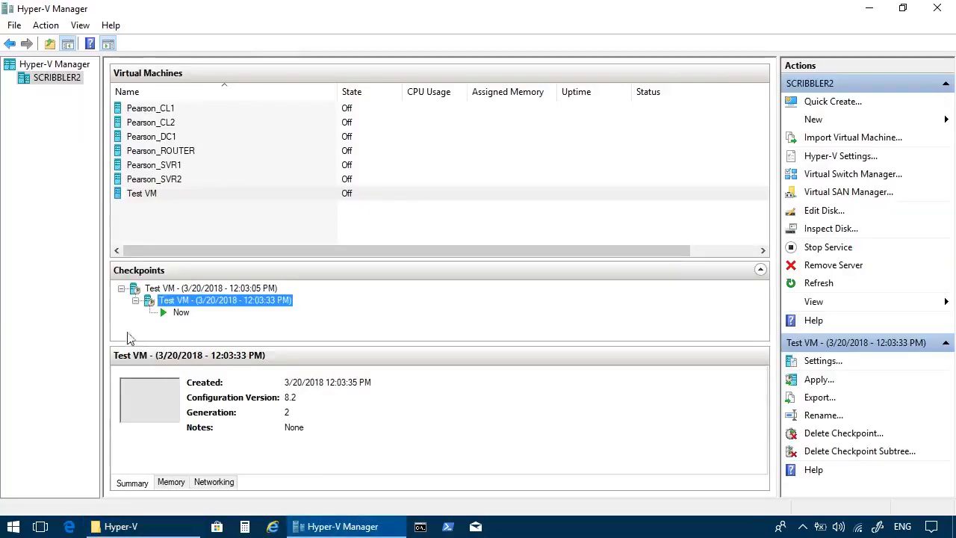
right_click(278, 301)
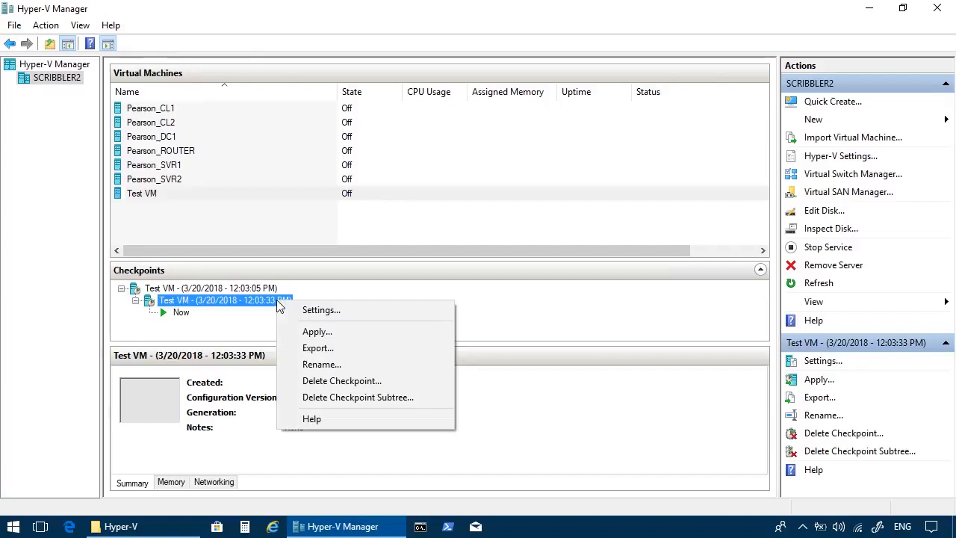
left_click(327, 380)
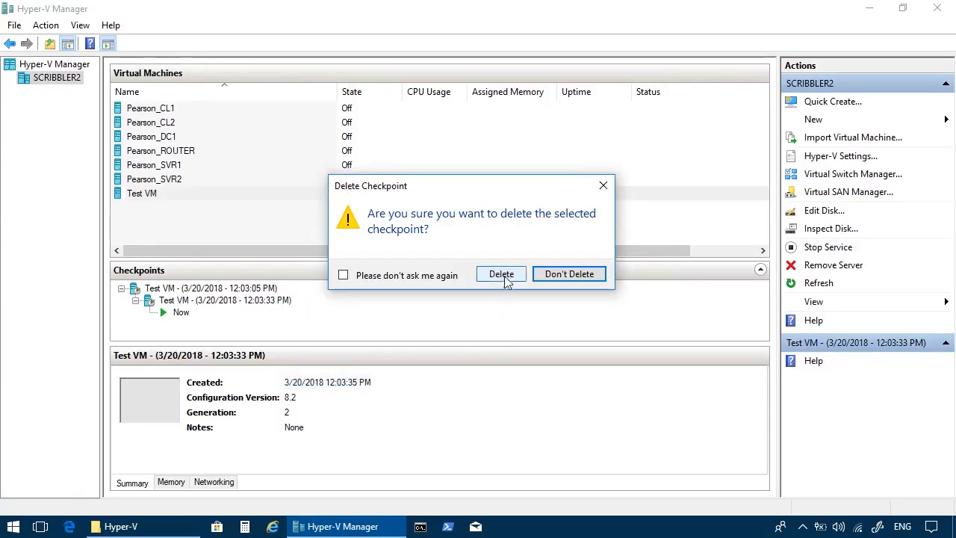
left_click(501, 275)
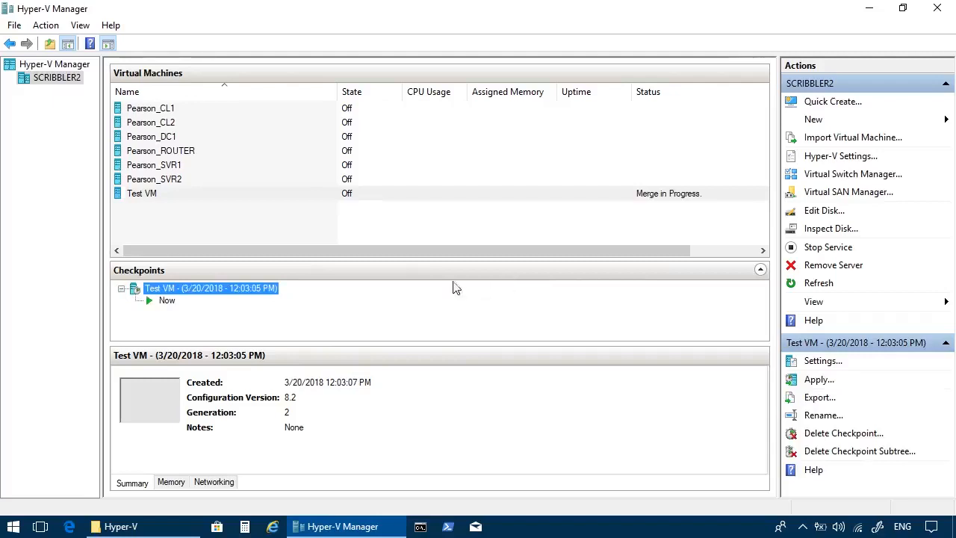
Step: Delete Test VM's remaining checkpoint from 12:03:05 PM
right_click(268, 296)
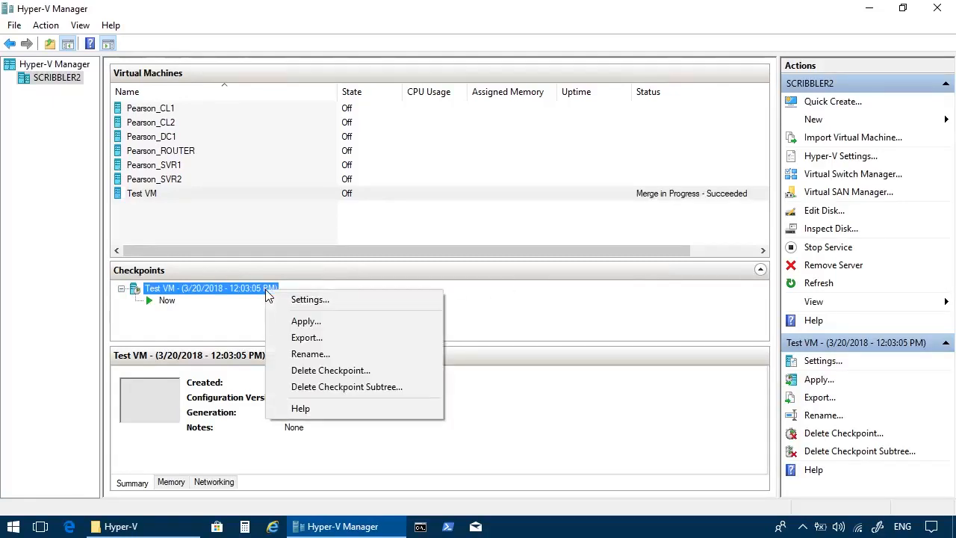
left_click(315, 371)
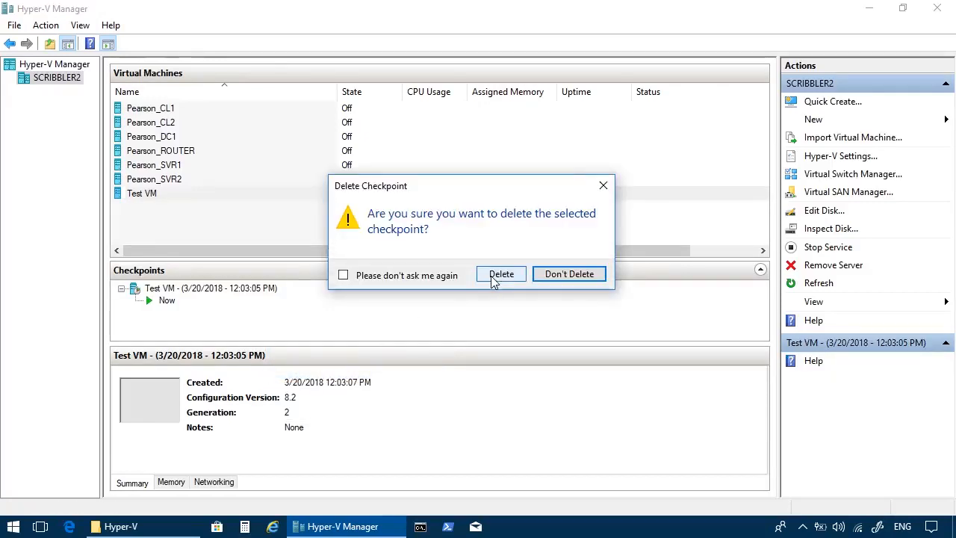
left_click(499, 276)
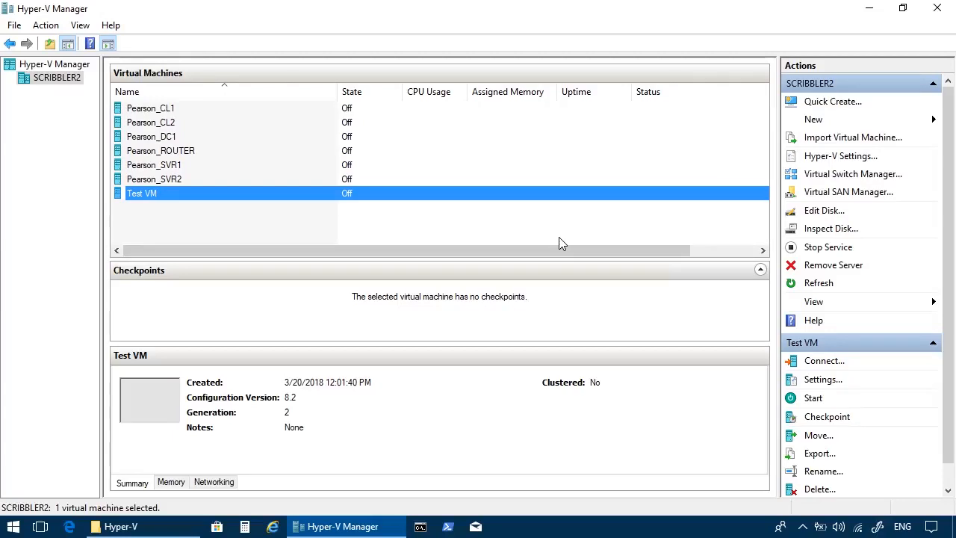
Step: Switch to File Explorer's Hyper-V folder to check which virtual disk files remain
left_click(131, 526)
left_click(378, 376)
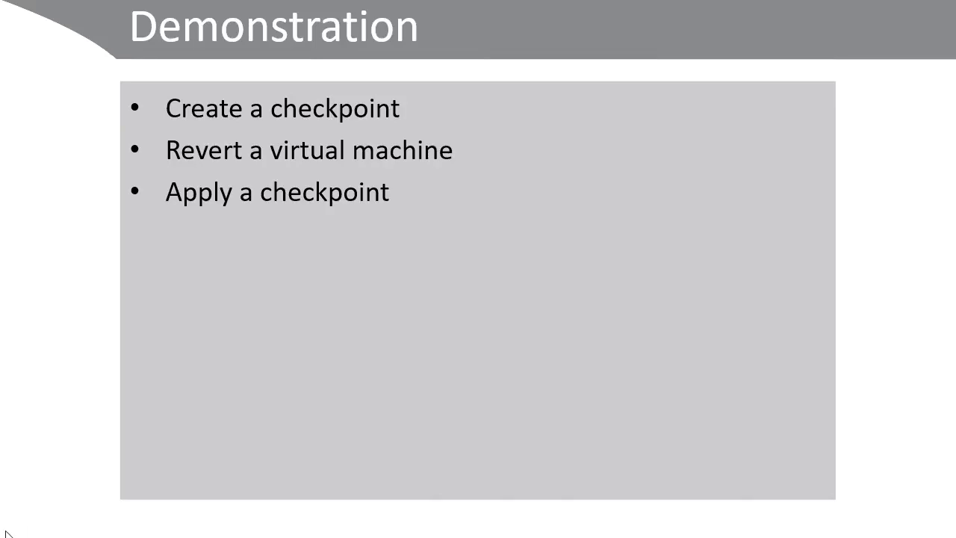
key("Right")
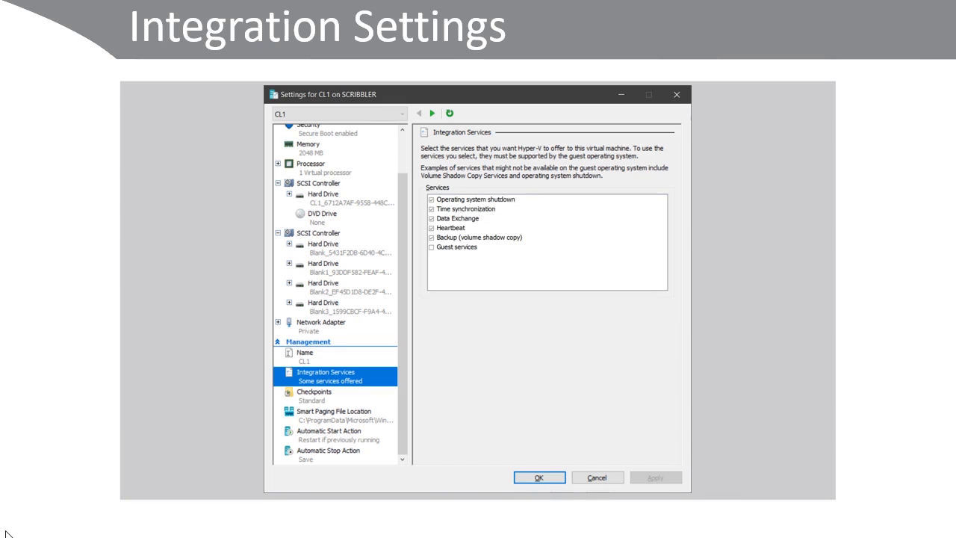
key("Page_Down")
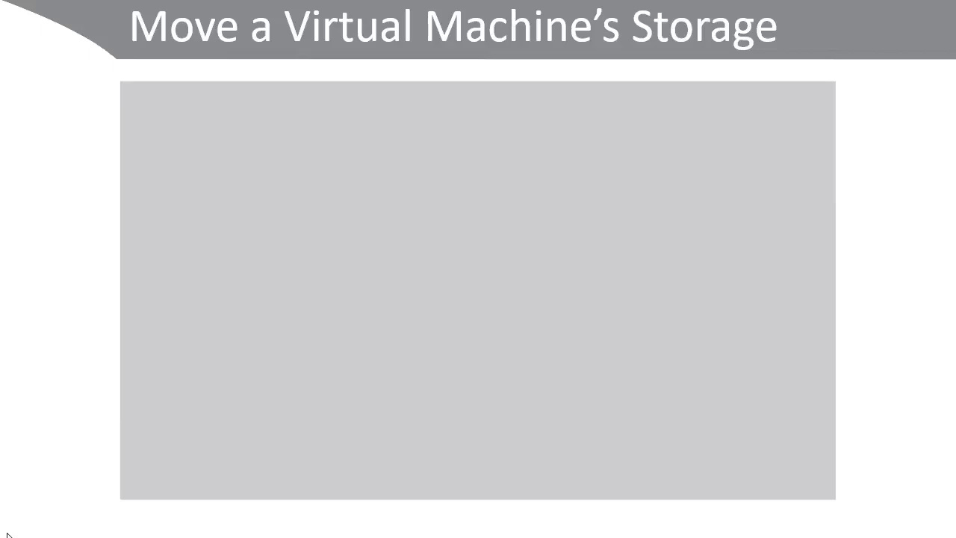
key("Page_Down")
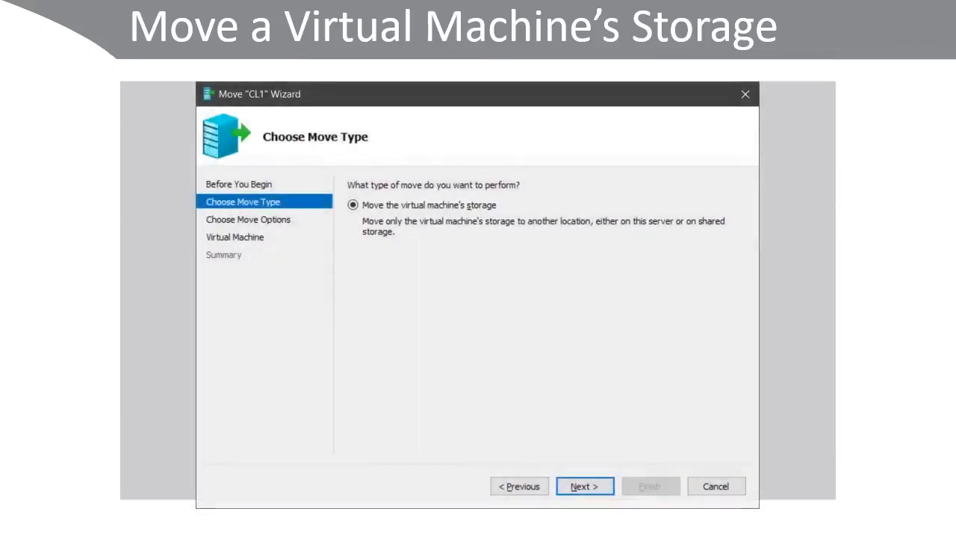